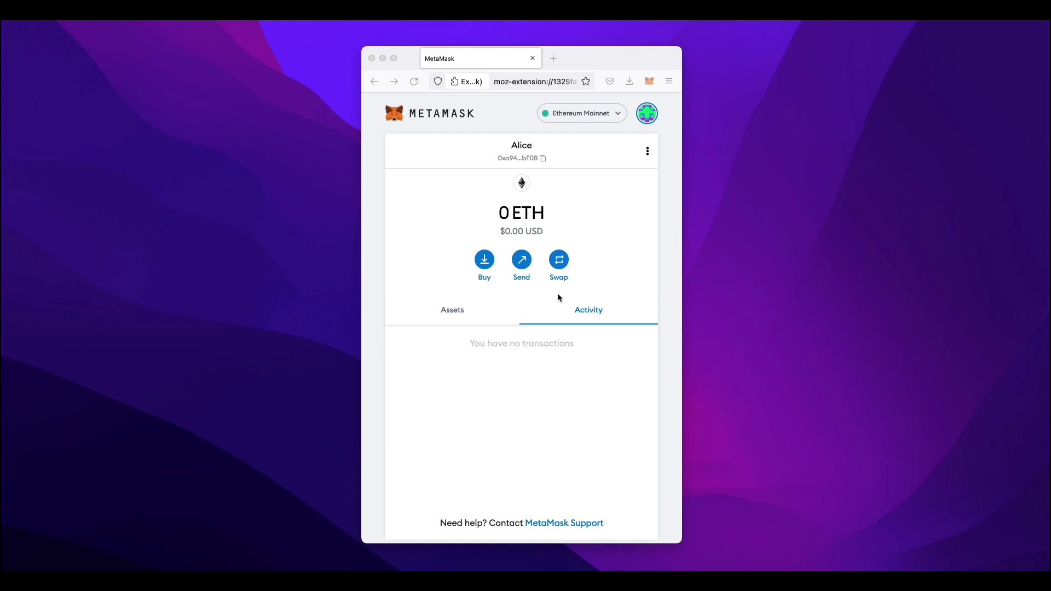
- Start a custom network named Hedera and paste its RPC address (34.106.19.14)
{"action": "left_click", "coordinate": [615, 114]}
{"action": "left_click", "coordinate": [614, 113]}
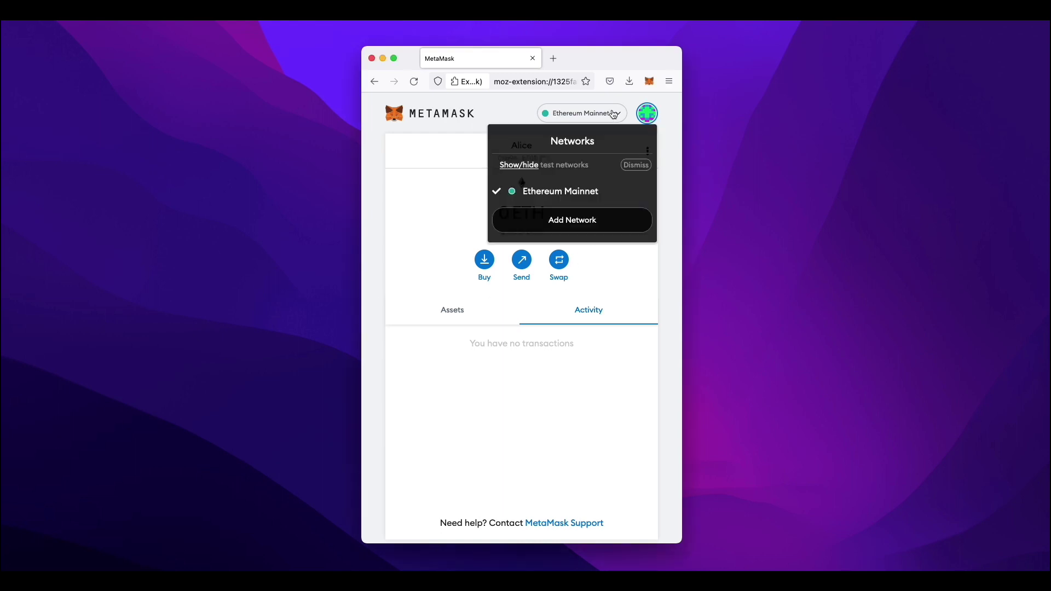
{"action": "left_click", "coordinate": [577, 220]}
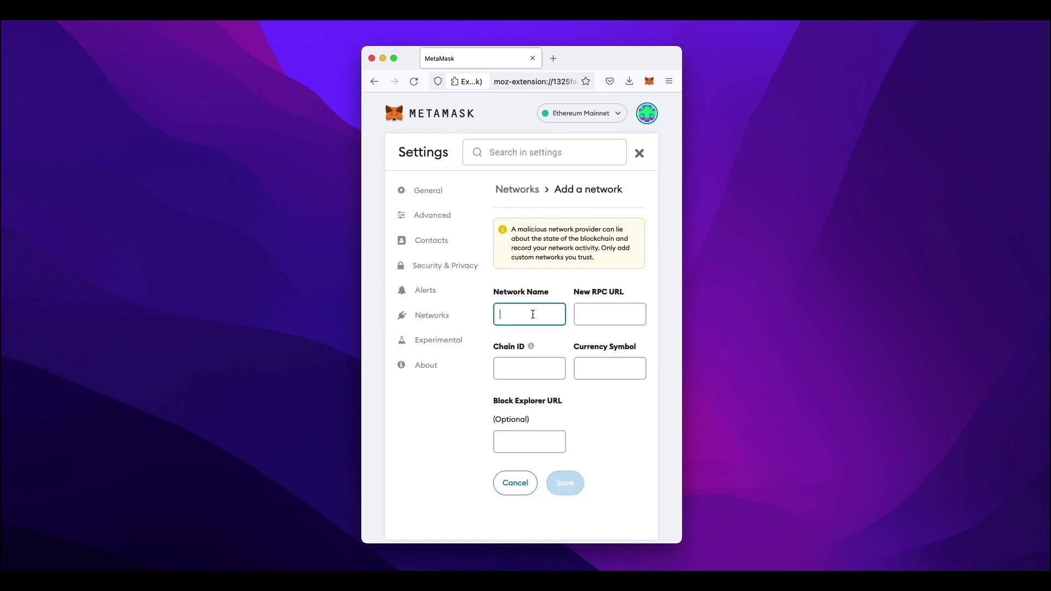
{"action": "type", "text": "Hedera"}
{"action": "key", "text": "Tab"}
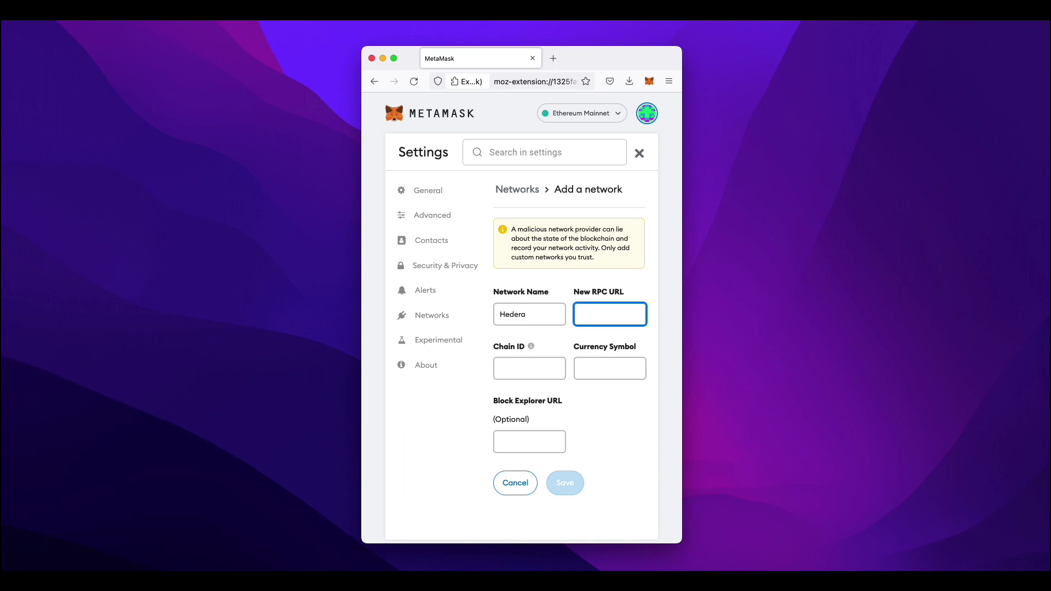
{"action": "key", "text": "super+Tab"}
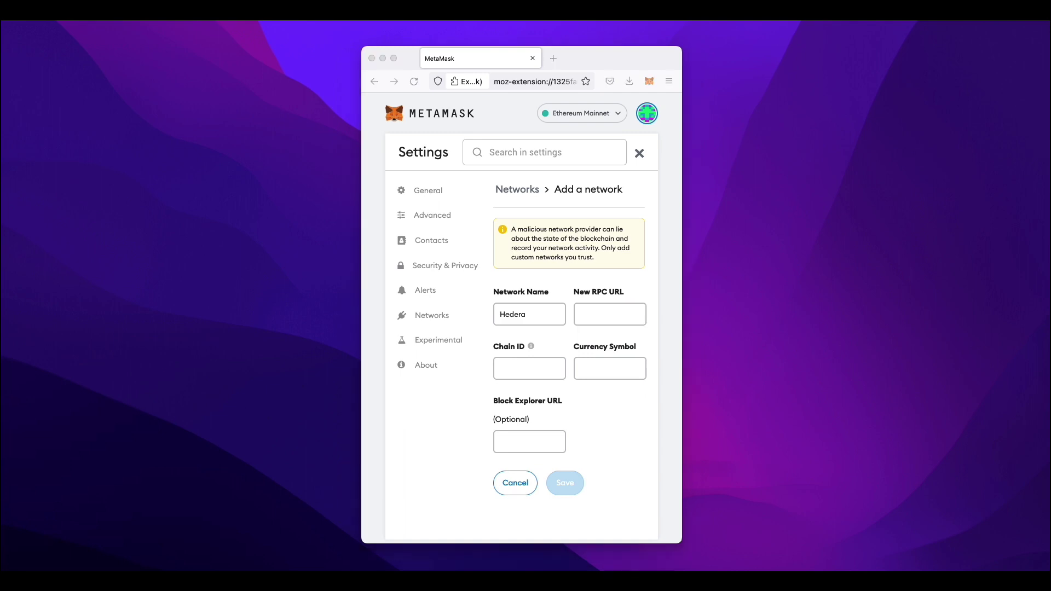
{"action": "left_click", "coordinate": [614, 313]}
{"action": "key", "text": "super+v"}
- Double-check the pasted RPC address by selecting parts of its text
{"action": "left_click", "coordinate": [540, 362]}
{"action": "double_click", "coordinate": [608, 315]}
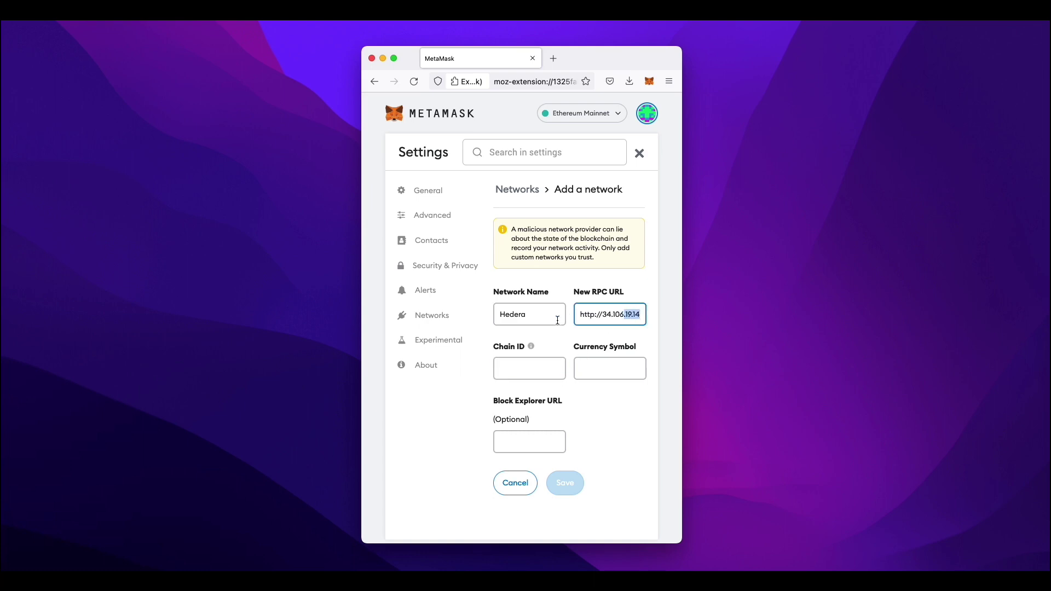
{"action": "key", "text": "super+a"}
{"action": "left_click", "coordinate": [591, 315]}
{"action": "left_click_drag", "start_coordinate": [591, 314], "coordinate": [563, 315]}
{"action": "left_click", "coordinate": [636, 316]}
- Enter chain ID 298 and currency symbol HBAR, then save the Hedera network
{"action": "left_click", "coordinate": [553, 361]}
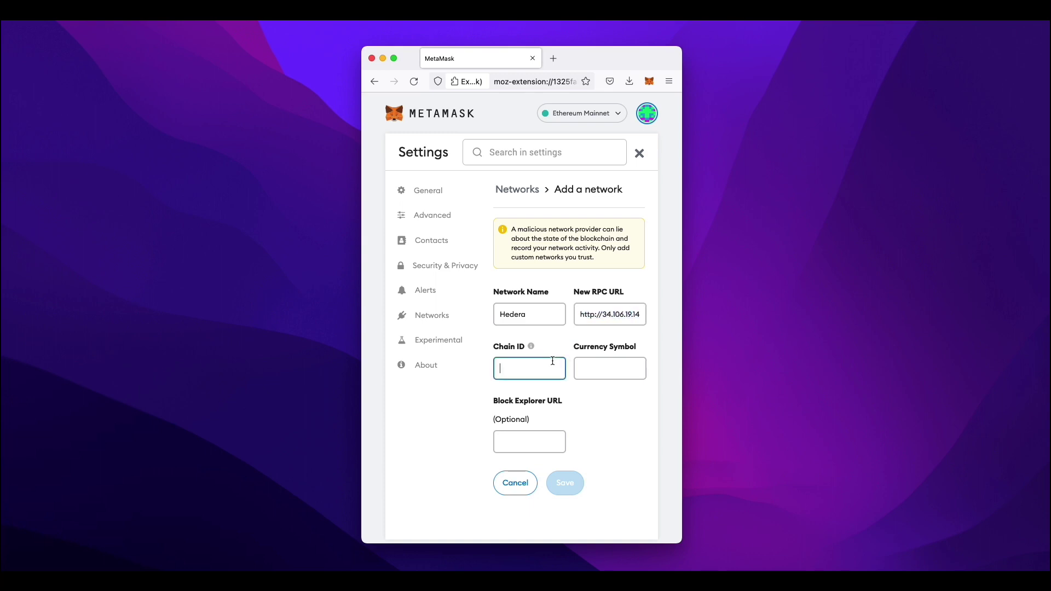
{"action": "type", "text": "298"}
{"action": "left_click", "coordinate": [609, 368]}
{"action": "type", "text": "HBAR"}
{"action": "scroll", "coordinate": [521, 460], "scroll_direction": "down", "scroll_amount": 1}
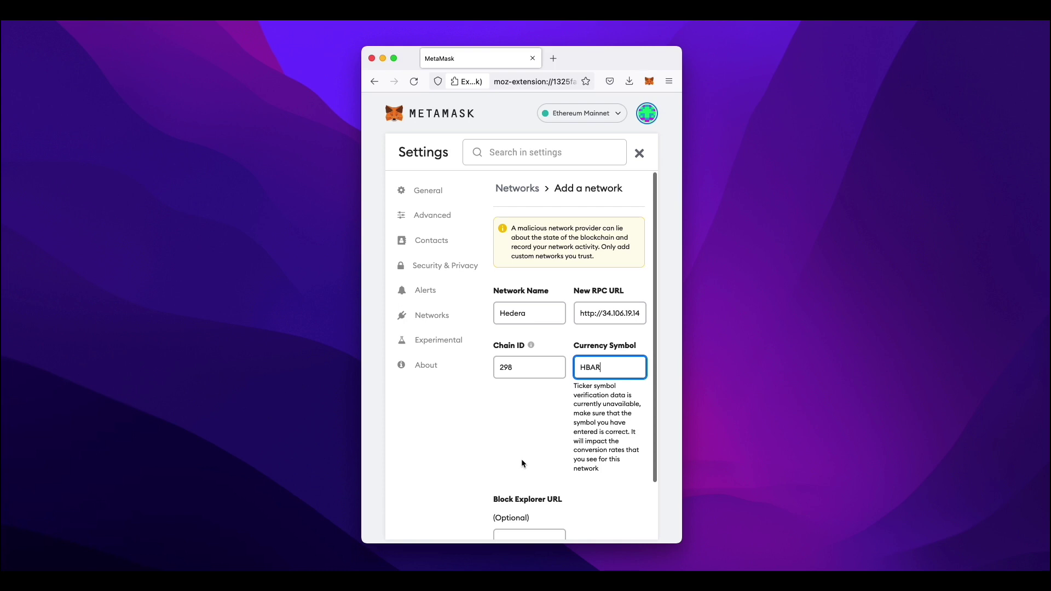
{"action": "scroll", "coordinate": [522, 460], "scroll_direction": "down", "scroll_amount": 3}
{"action": "left_click", "coordinate": [564, 520]}
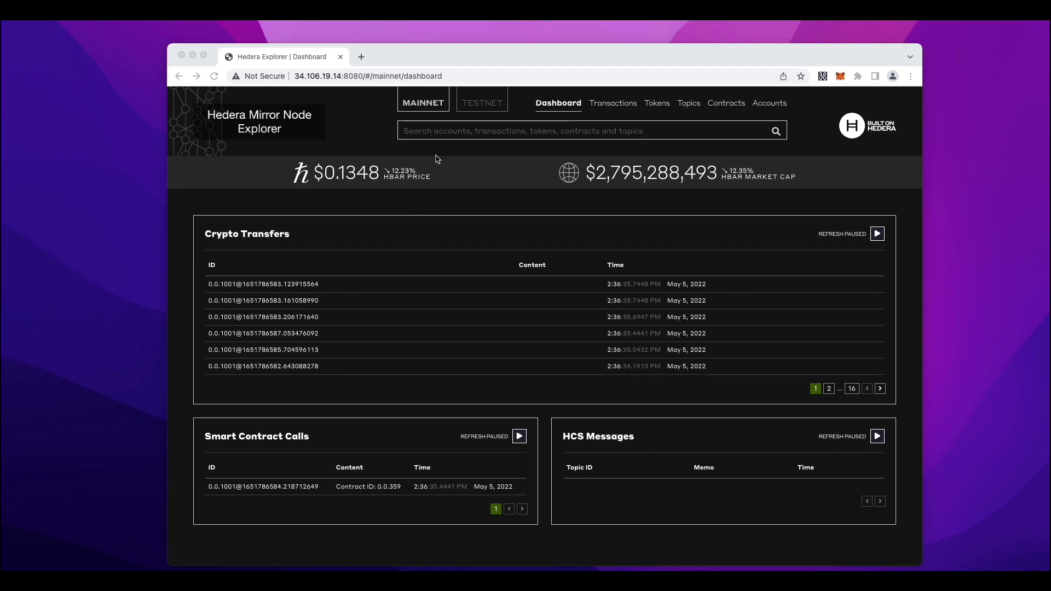
- Search the explorer for account 0.0.1001 to view its HBAR and TFT2 balances
{"action": "left_click", "coordinate": [447, 129]}
{"action": "left_click", "coordinate": [446, 129]}
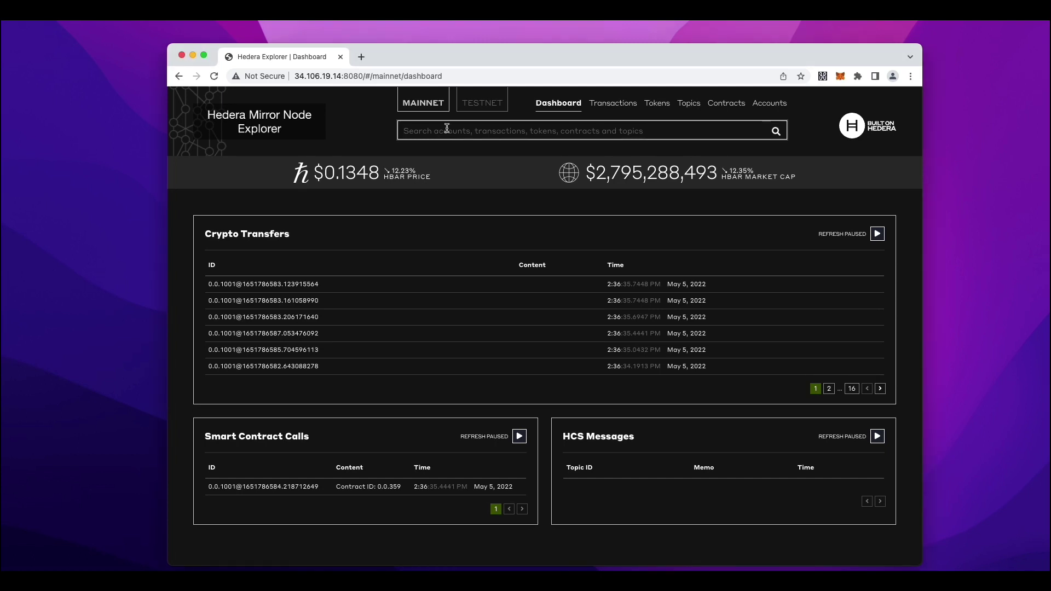
{"action": "type", "text": "0.0.1001"}
{"action": "key", "text": "Return"}
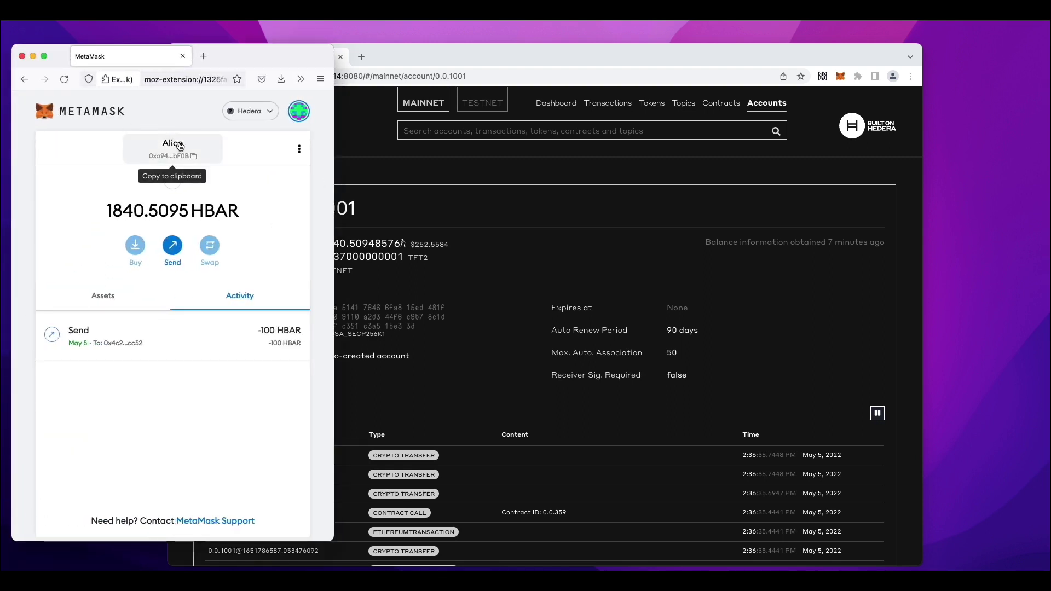
- Compare Alice's 1840.5095 HBAR in MetaMask with account 0.0.1001's explorer balance
{"action": "left_click_drag", "start_coordinate": [111, 212], "coordinate": [144, 213]}
{"action": "left_click", "coordinate": [364, 272]}
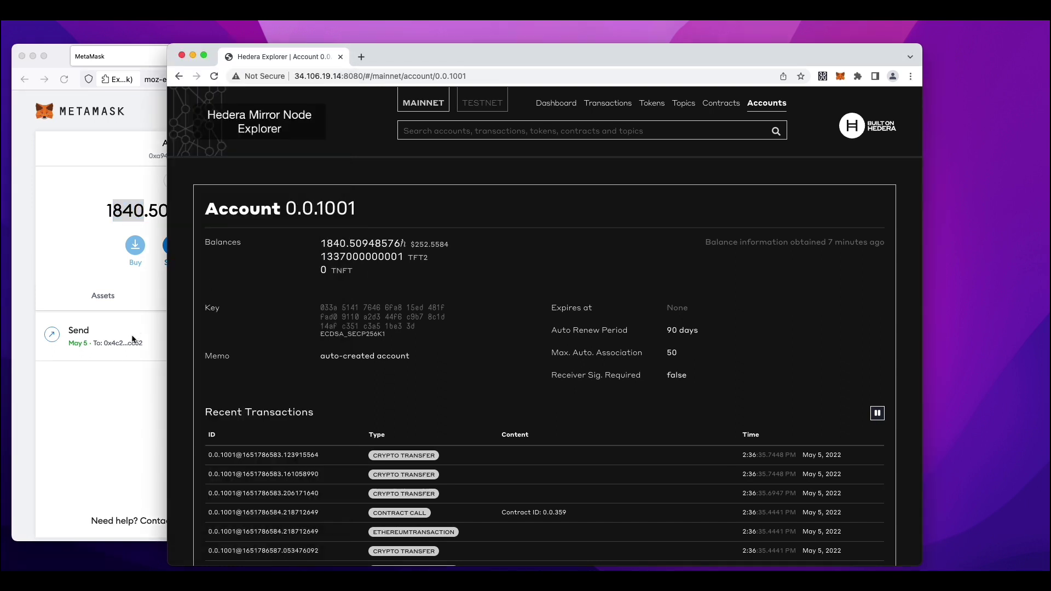
{"action": "left_click", "coordinate": [111, 383]}
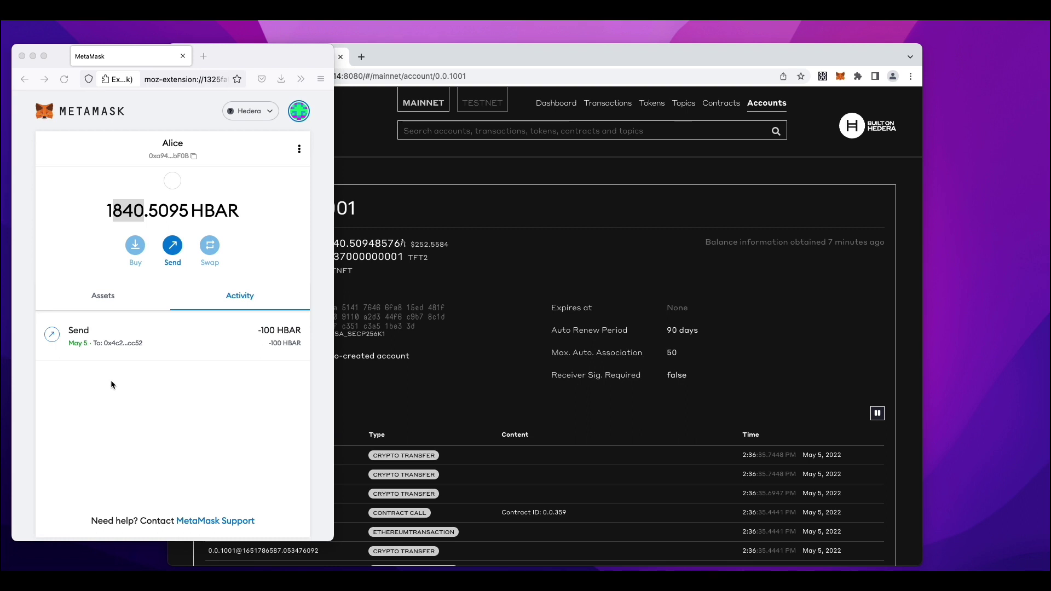
{"action": "left_click", "coordinate": [111, 381]}
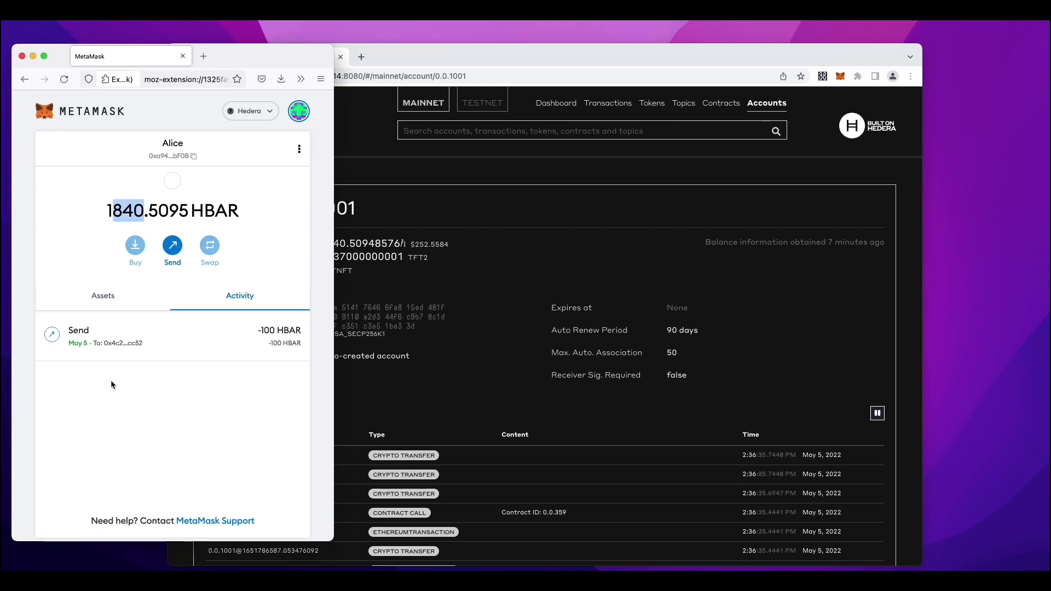
{"action": "left_click", "coordinate": [492, 118]}
- Duplicate the explorer account page into a new browser tab
{"action": "left_click", "coordinate": [394, 78]}
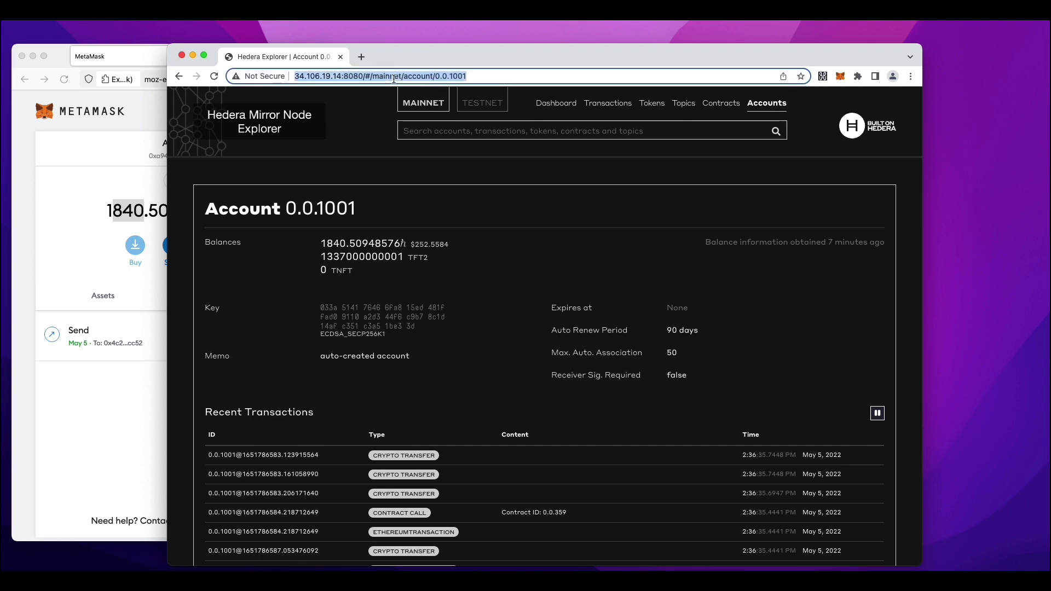
{"action": "key", "text": "ctrl+c"}
{"action": "key", "text": "ctrl+t"}
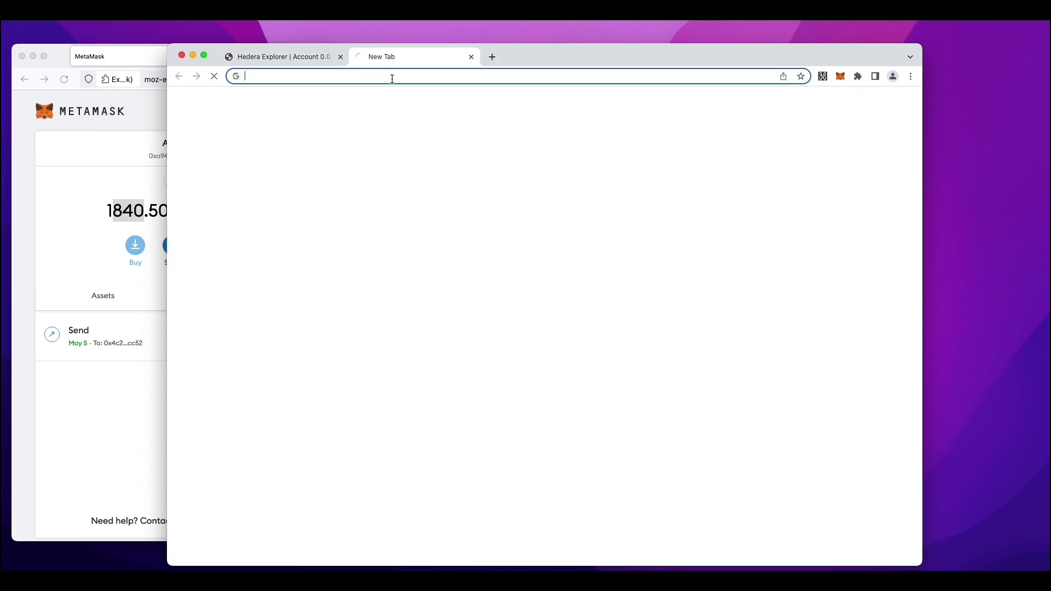
{"action": "key", "text": "ctrl+v"}
{"action": "key", "text": "Return"}
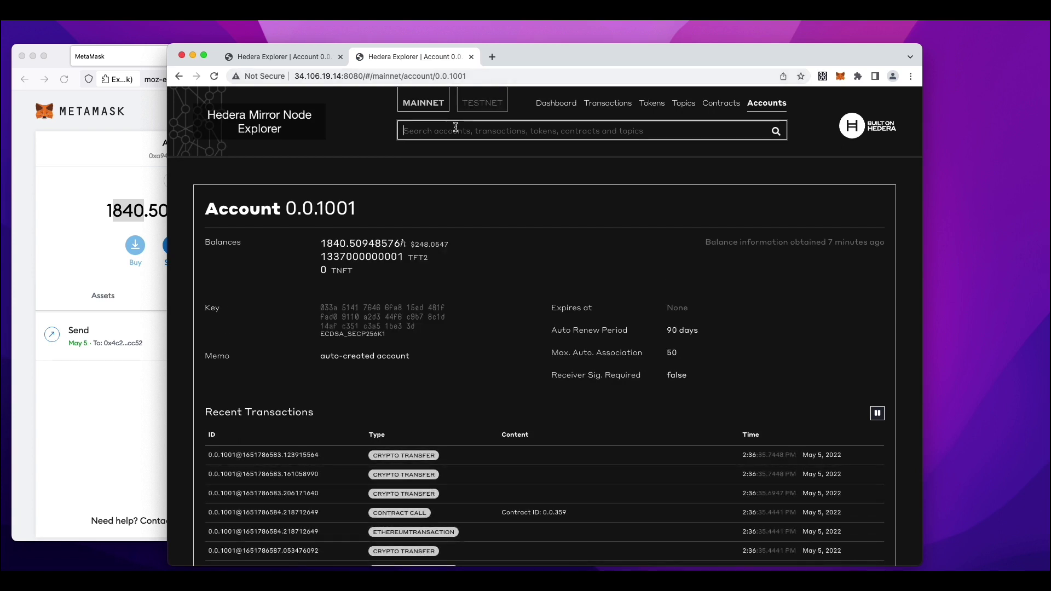
- Look up account 0.0.1089 and check its 108.85233858 HBAR balance
{"action": "left_click", "coordinate": [456, 127]}
{"action": "type", "text": "0.0.1089"}
{"action": "key", "text": "Return"}
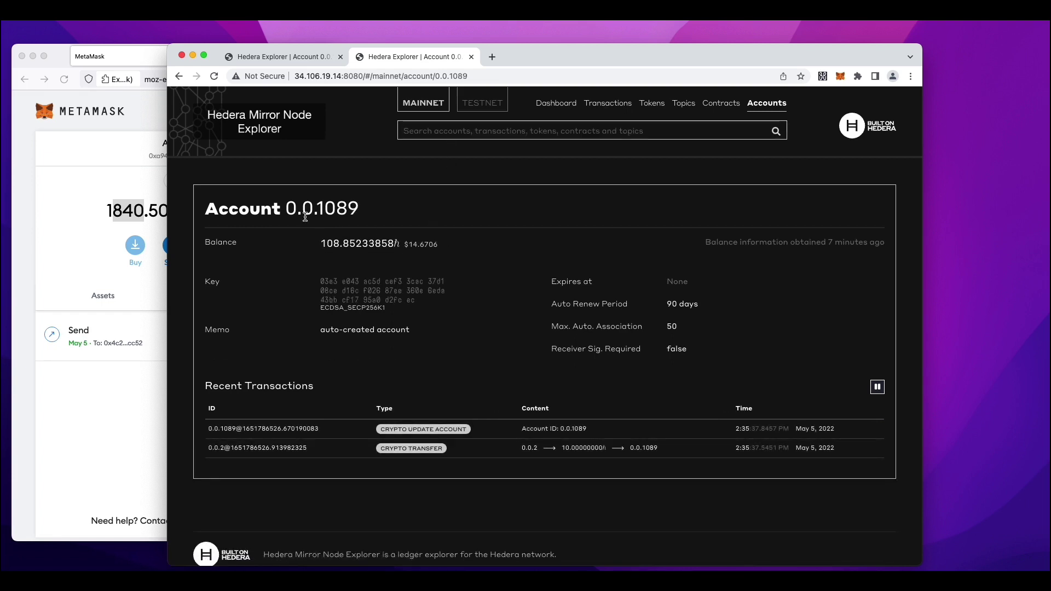
{"action": "left_click_drag", "start_coordinate": [320, 243], "coordinate": [384, 252]}
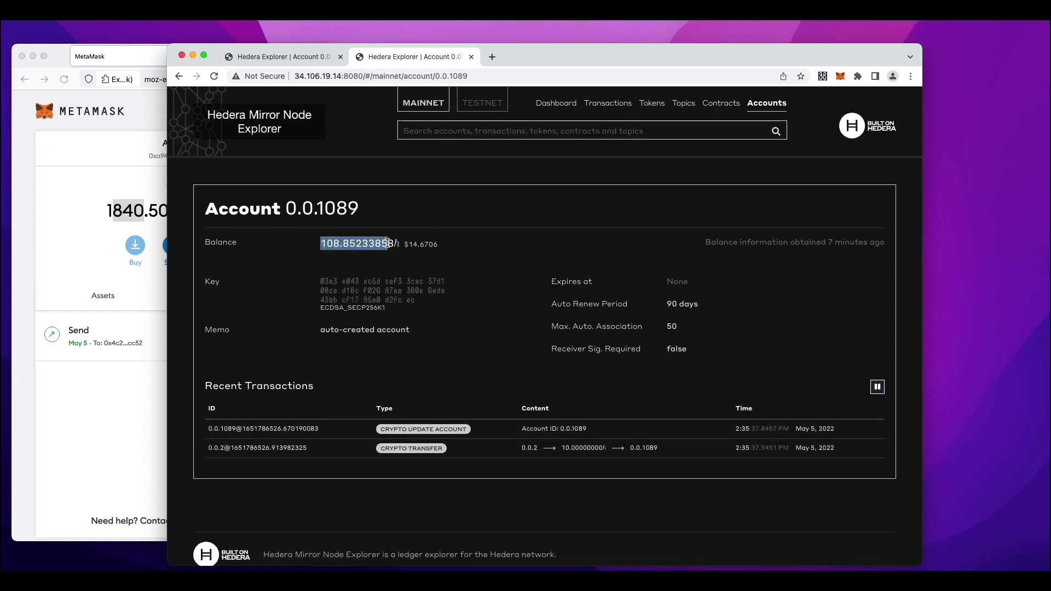
{"action": "left_click", "coordinate": [381, 219]}
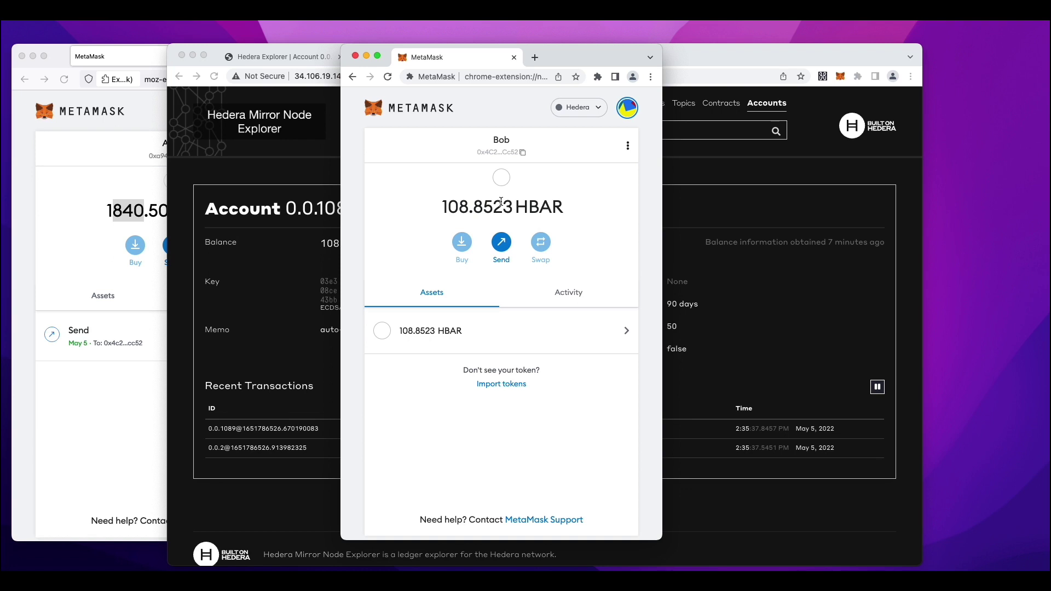
- Drag the explorer window right so Bob's wallet shows beside Alice's
{"action": "left_click", "coordinate": [714, 54]}
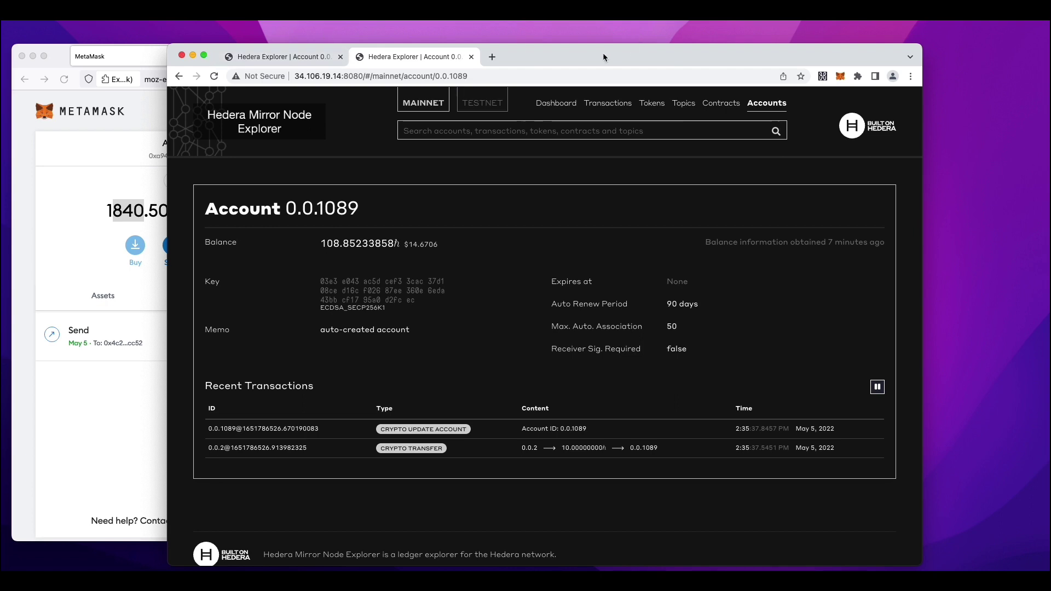
{"action": "left_click_drag", "start_coordinate": [603, 53], "coordinate": [1027, 59]}
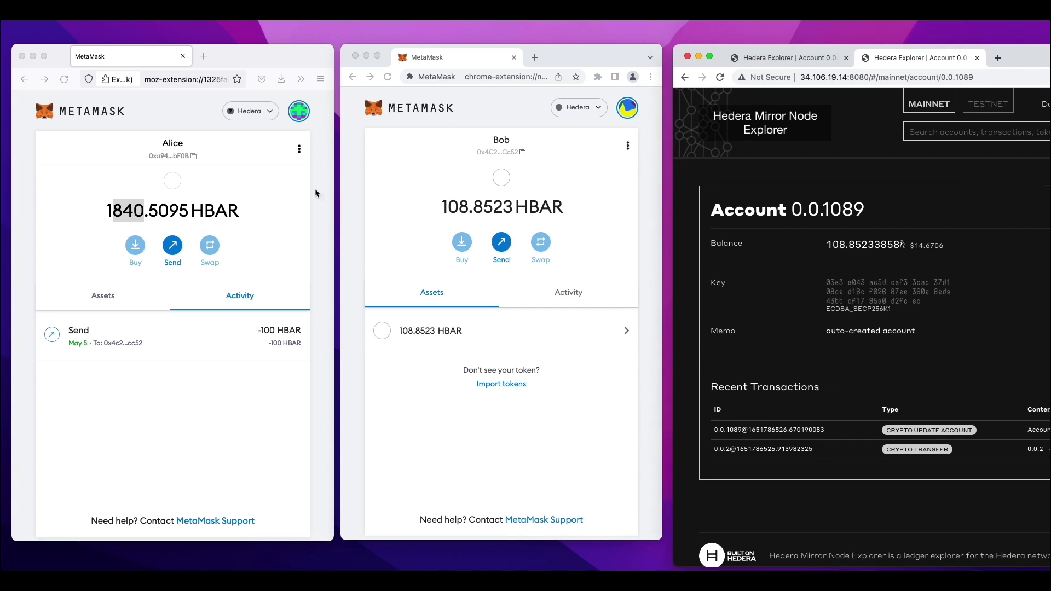
- Send 99 HBAR from Alice's wallet to Bob and confirm the transfer
{"action": "left_click", "coordinate": [247, 208]}
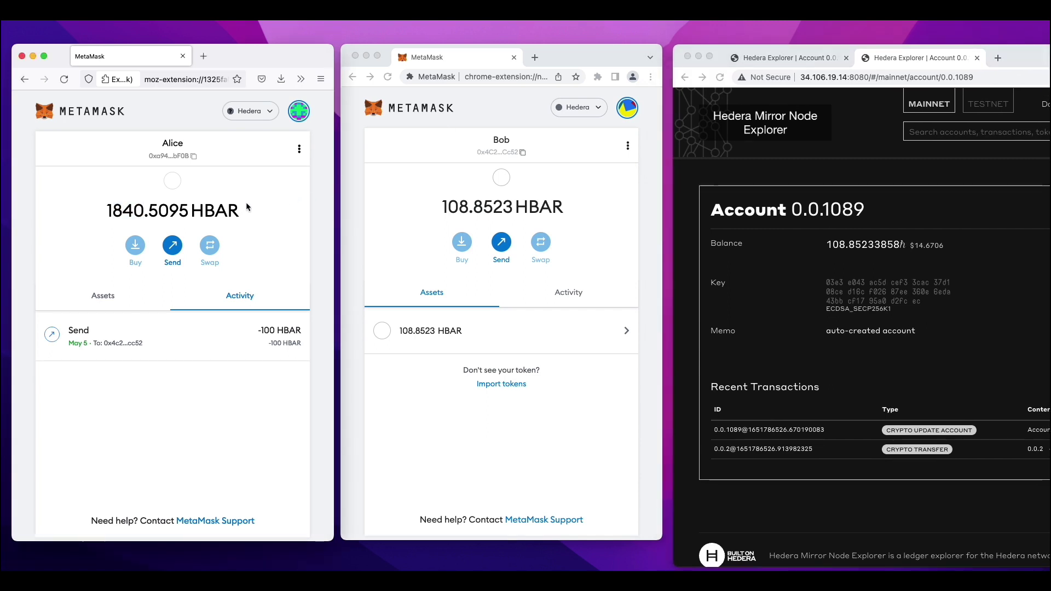
{"action": "left_click", "coordinate": [166, 257]}
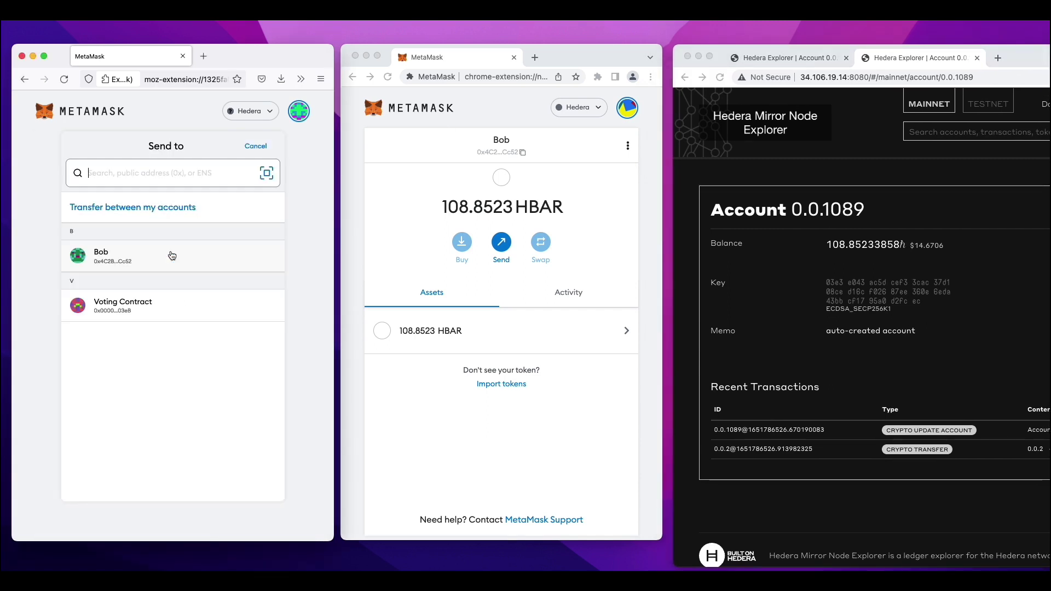
{"action": "left_click", "coordinate": [140, 257]}
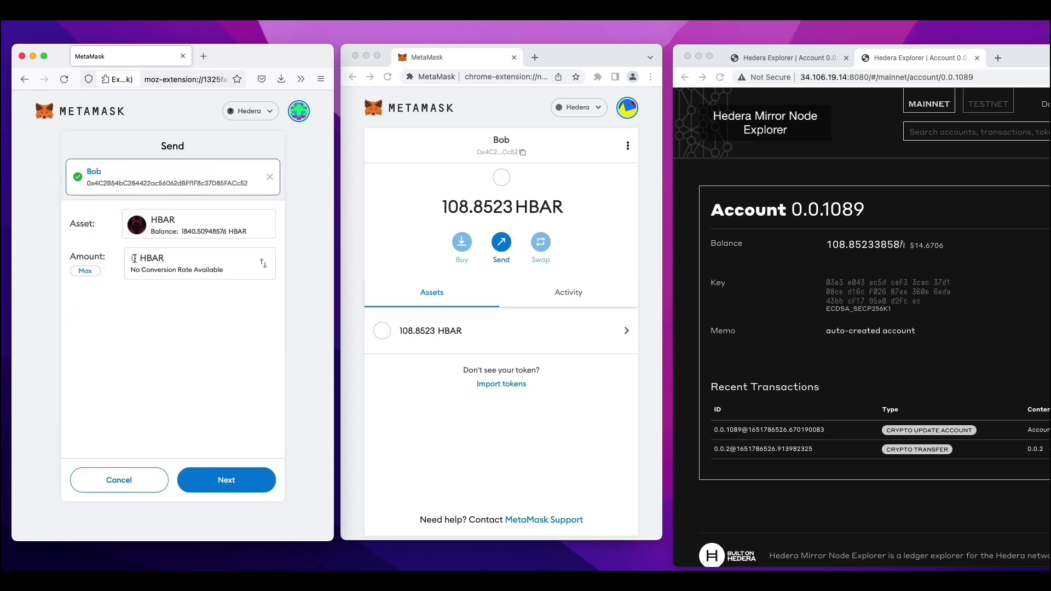
{"action": "left_click", "coordinate": [134, 258]}
{"action": "type", "text": "99"}
{"action": "left_click", "coordinate": [227, 481]}
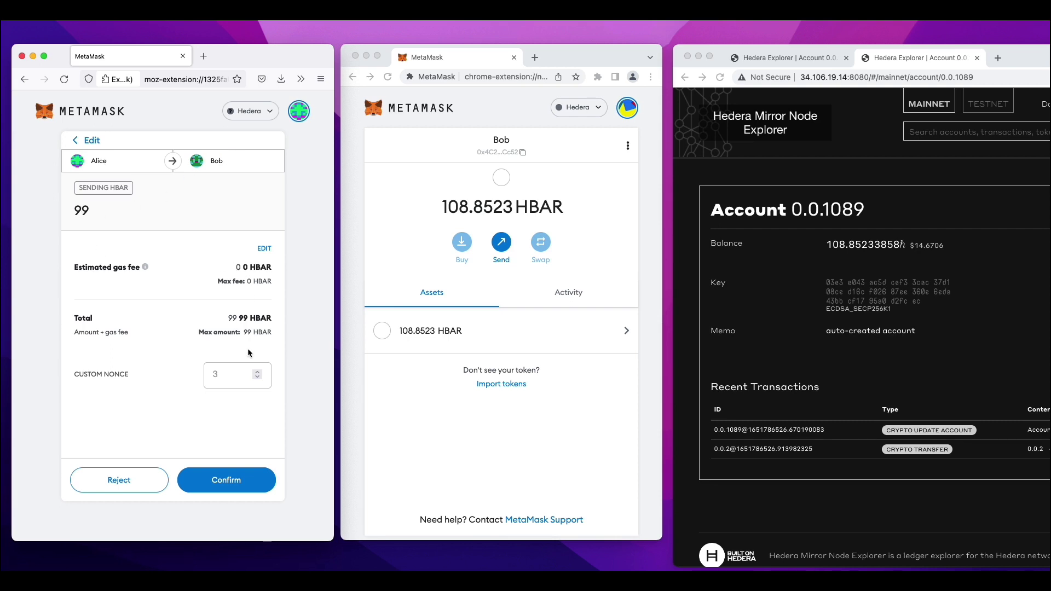
{"action": "left_click", "coordinate": [236, 489]}
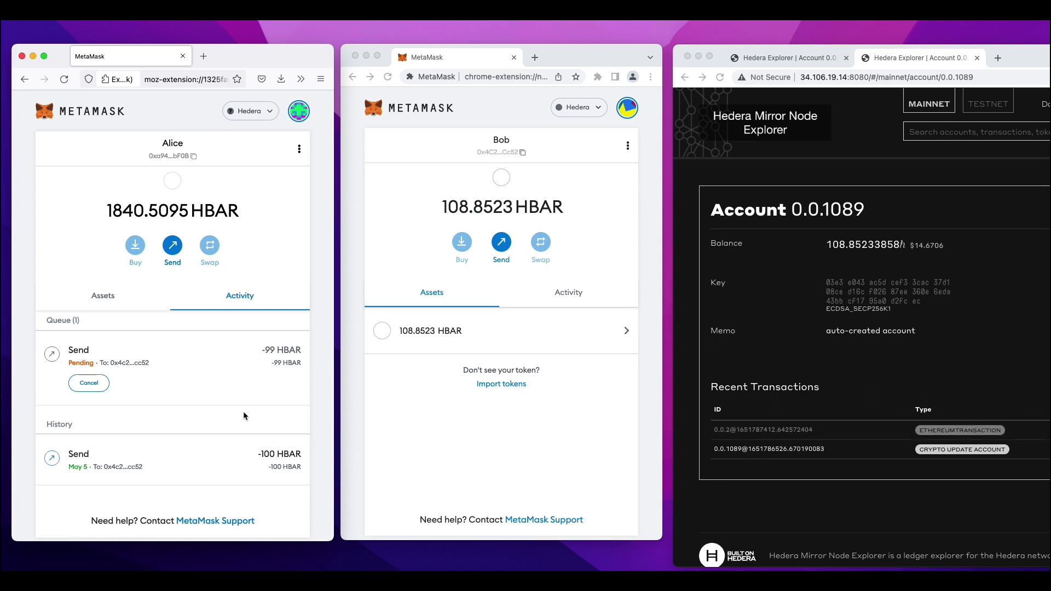
{"action": "left_click_drag", "start_coordinate": [1010, 58], "coordinate": [1014, 59]}
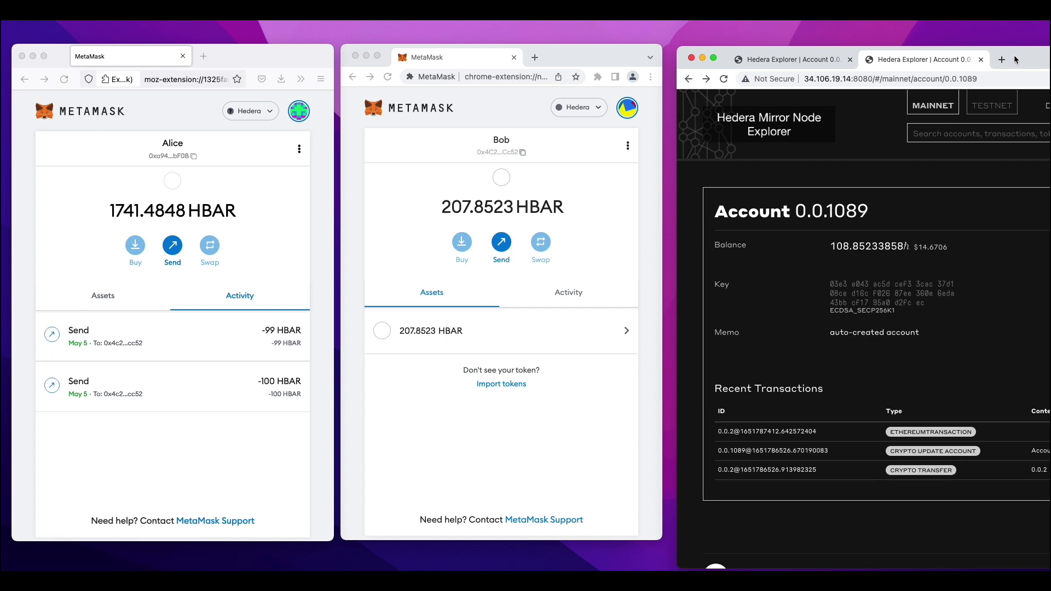
- Send 10 HBAR from Bob back to Alice, then minimize the Hedera explorer window
{"action": "left_click", "coordinate": [589, 408]}
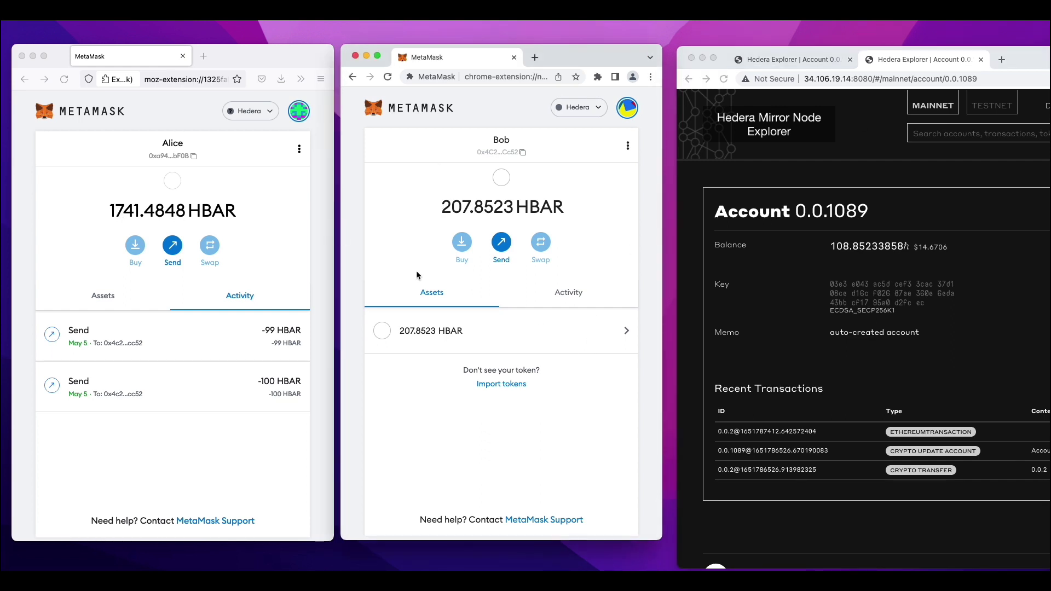
{"action": "left_click", "coordinate": [501, 242]}
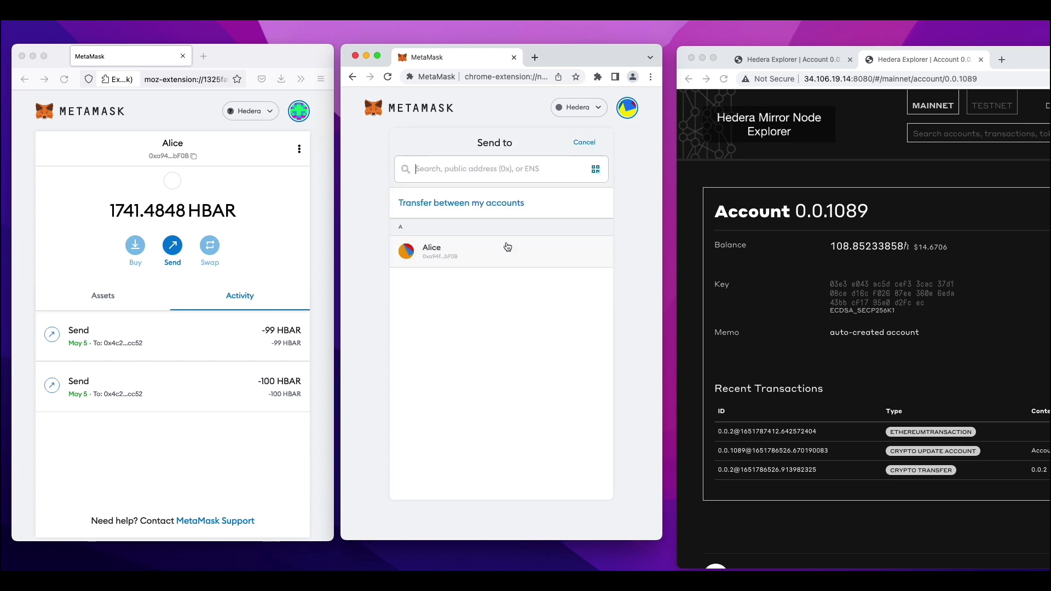
{"action": "left_click", "coordinate": [491, 256]}
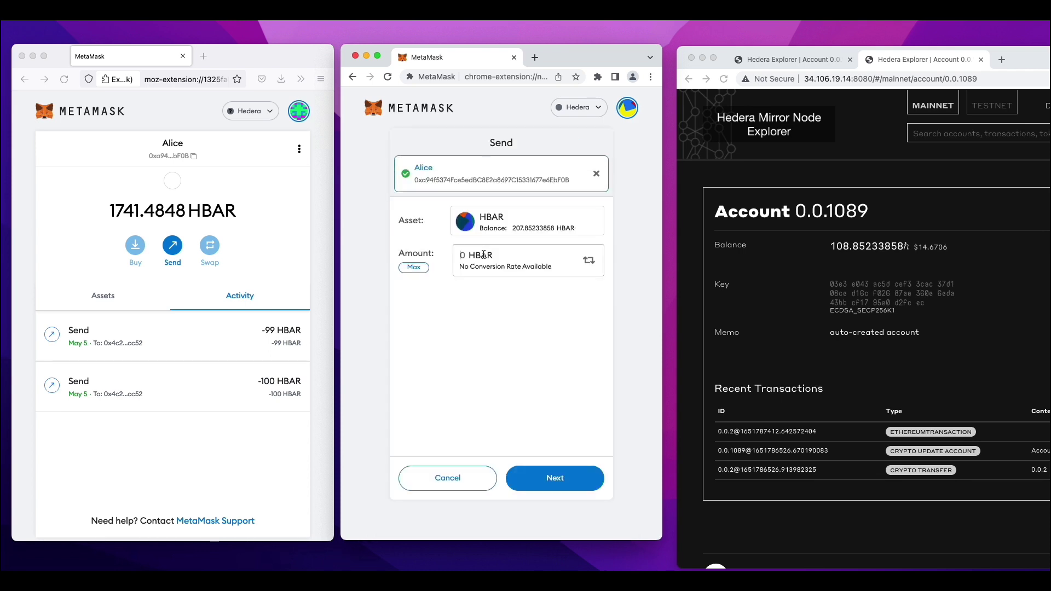
{"action": "type", "text": "10"}
{"action": "left_click", "coordinate": [550, 472]}
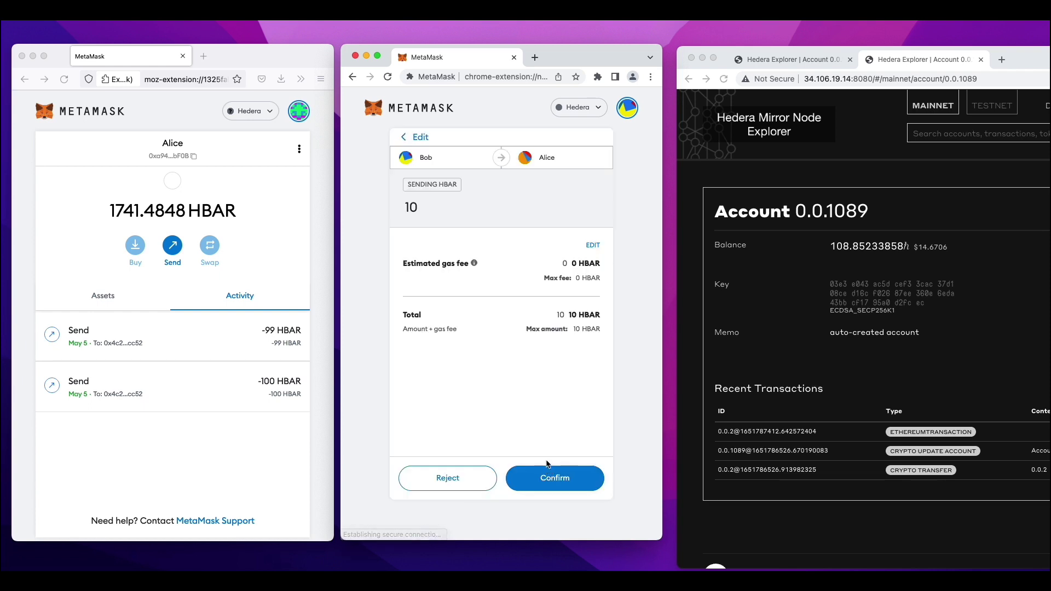
{"action": "left_click", "coordinate": [553, 478]}
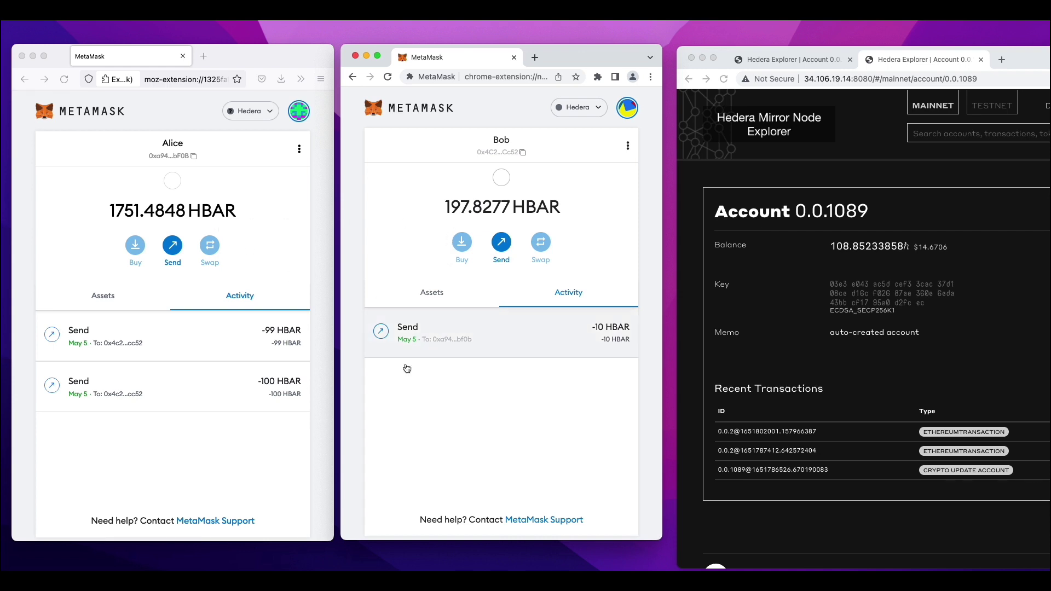
{"action": "left_click_drag", "start_coordinate": [1043, 60], "coordinate": [494, 59]}
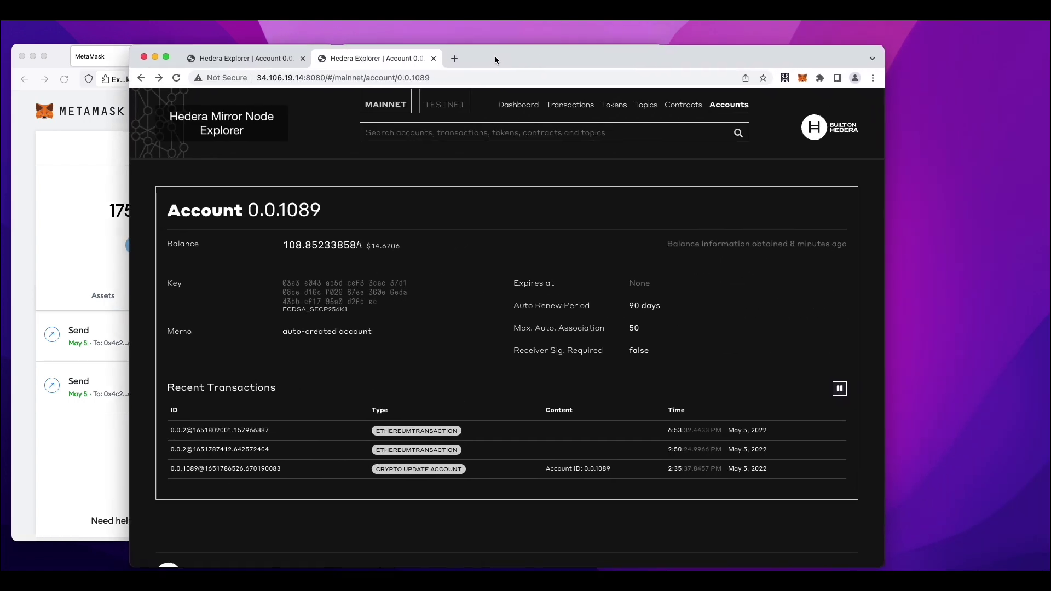
{"action": "left_click", "coordinate": [154, 56]}
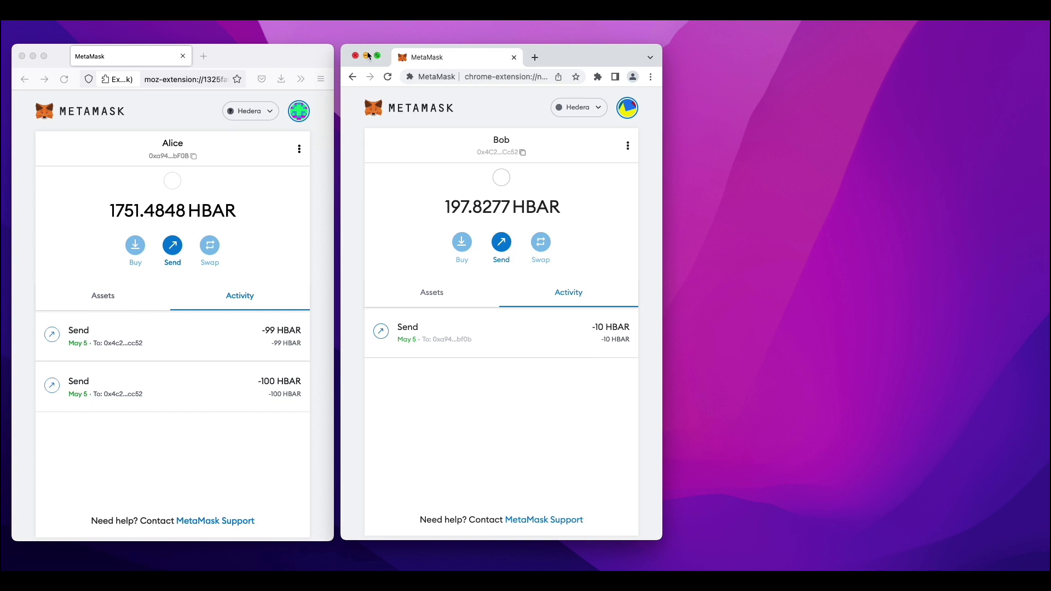
- Import the TFT2 token into Alice's wallet using its pasted contract address
{"action": "left_click", "coordinate": [102, 296]}
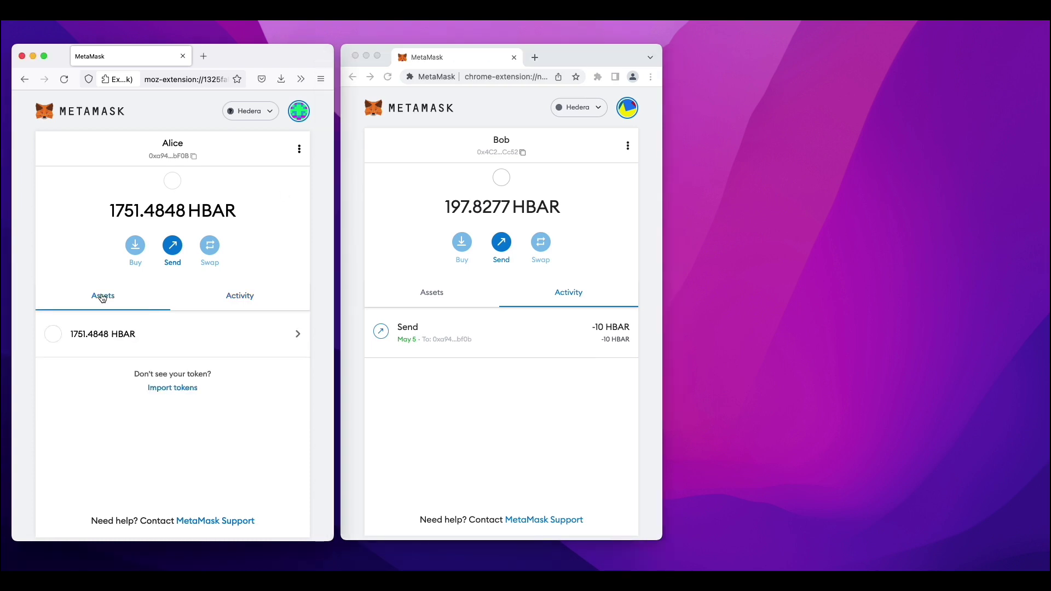
{"action": "left_click", "coordinate": [168, 395]}
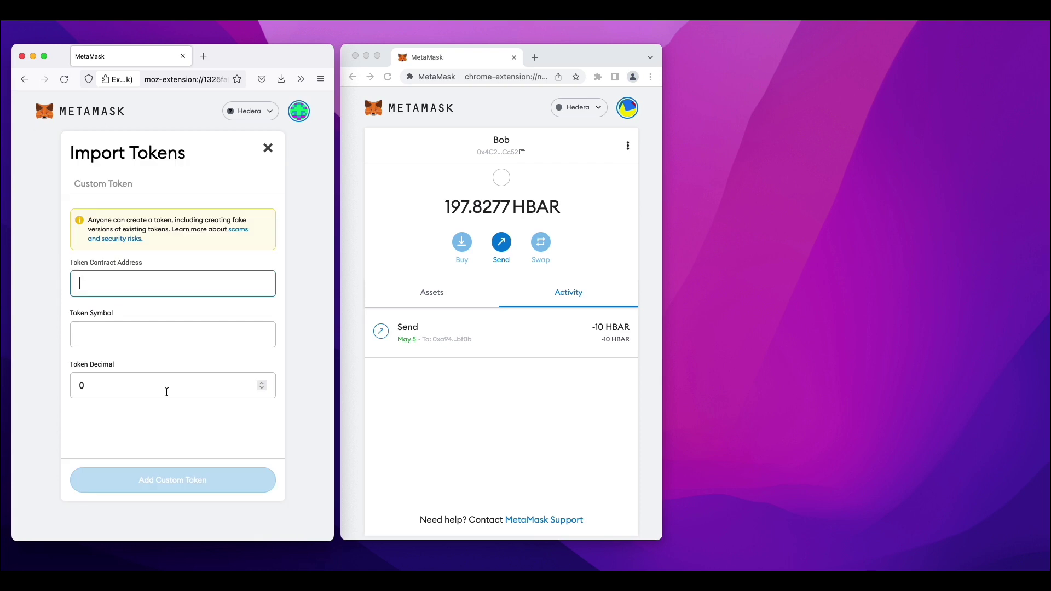
{"action": "key", "text": "super+Tab"}
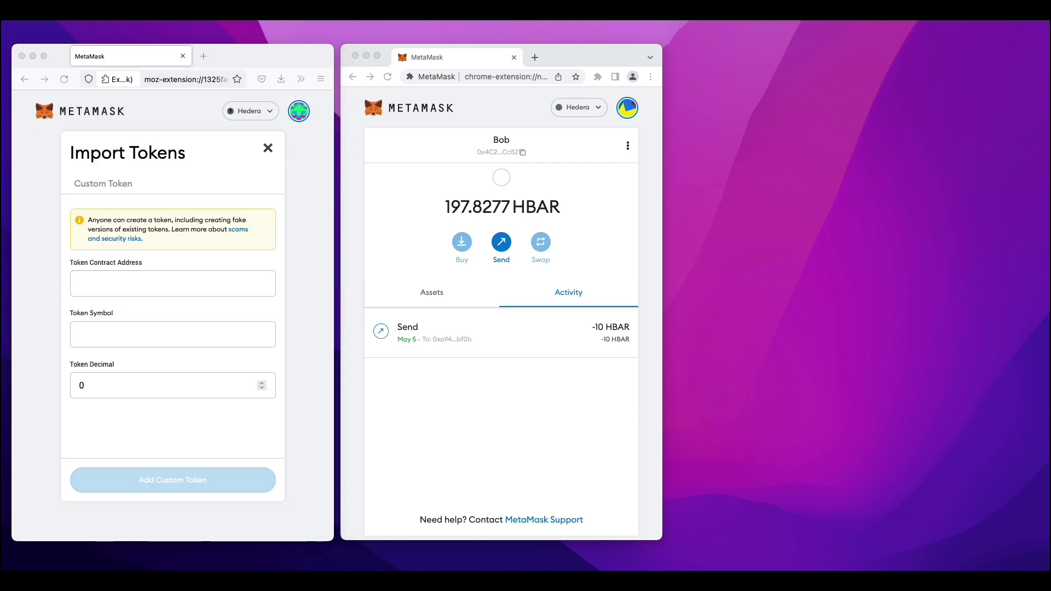
{"action": "left_click", "coordinate": [214, 285]}
{"action": "key", "text": "super+v"}
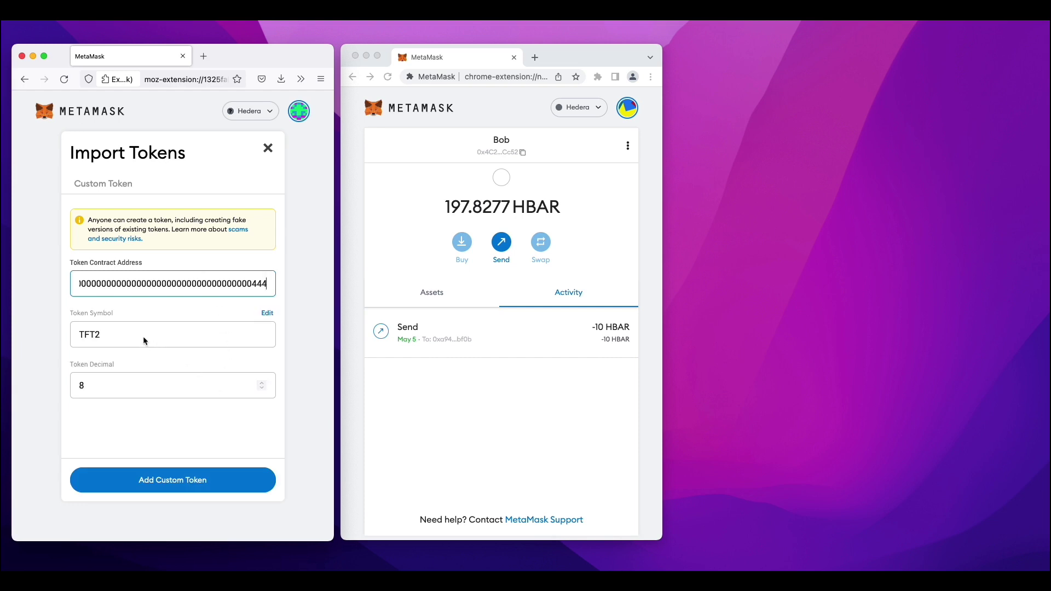
{"action": "left_click", "coordinate": [166, 483]}
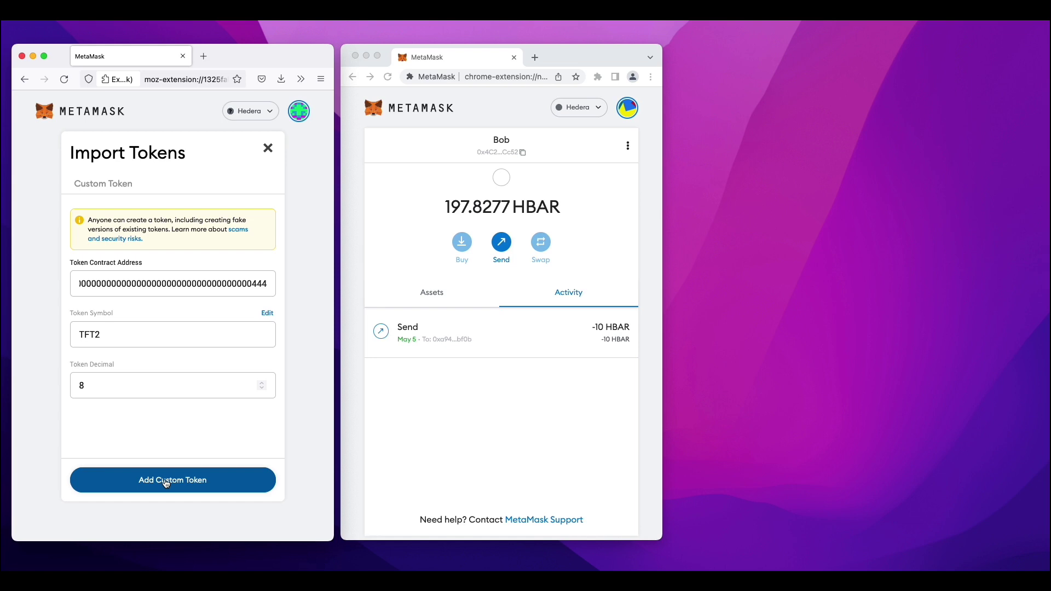
{"action": "left_click", "coordinate": [166, 481]}
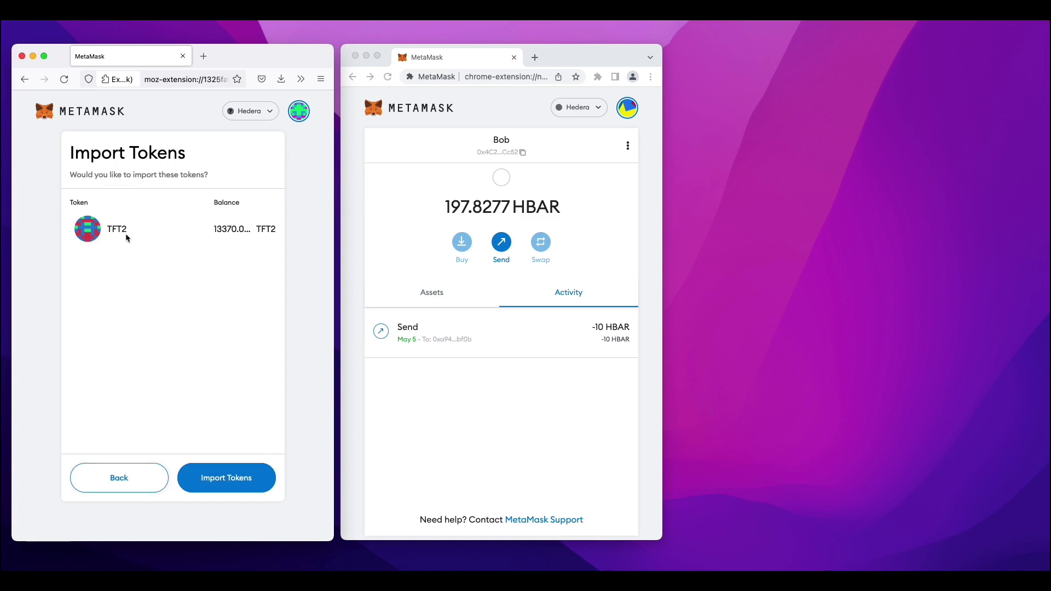
{"action": "left_click", "coordinate": [237, 475]}
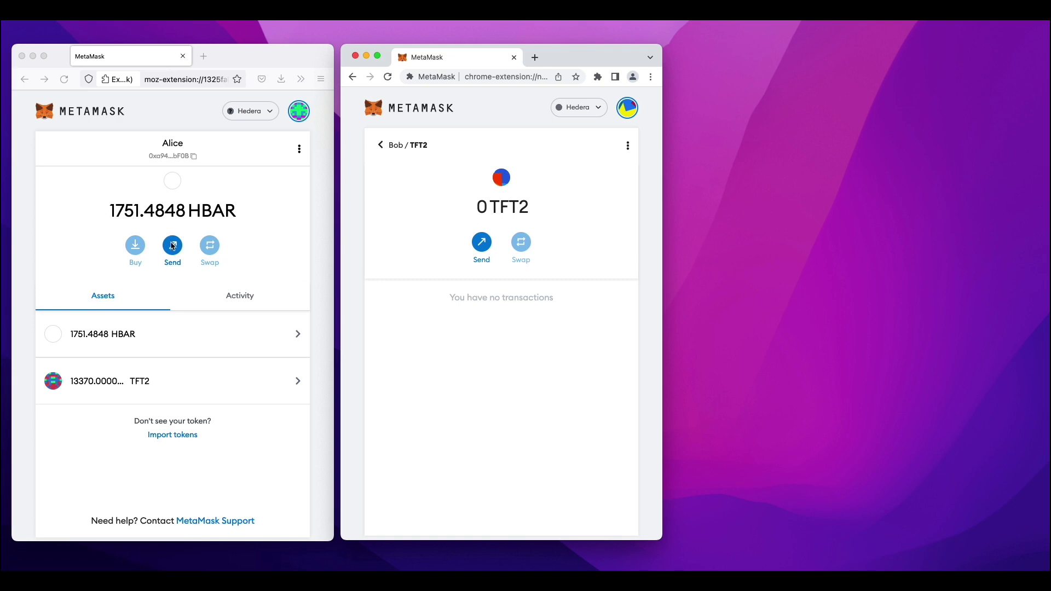
- Send 1000 TFT2 from Alice to Bob, then review Alice's token balances
{"action": "left_click", "coordinate": [181, 383]}
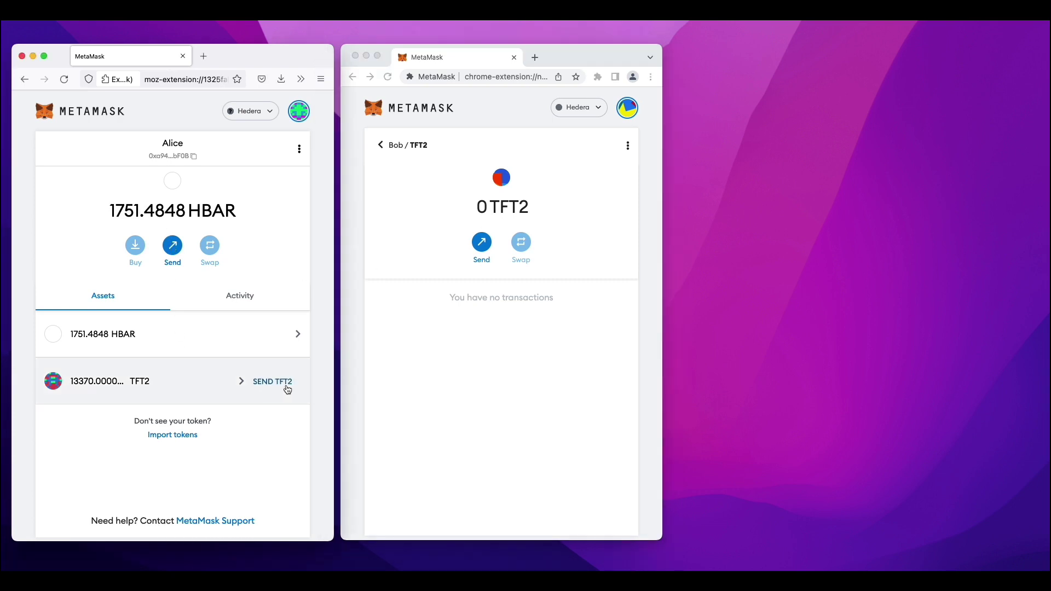
{"action": "left_click", "coordinate": [284, 384]}
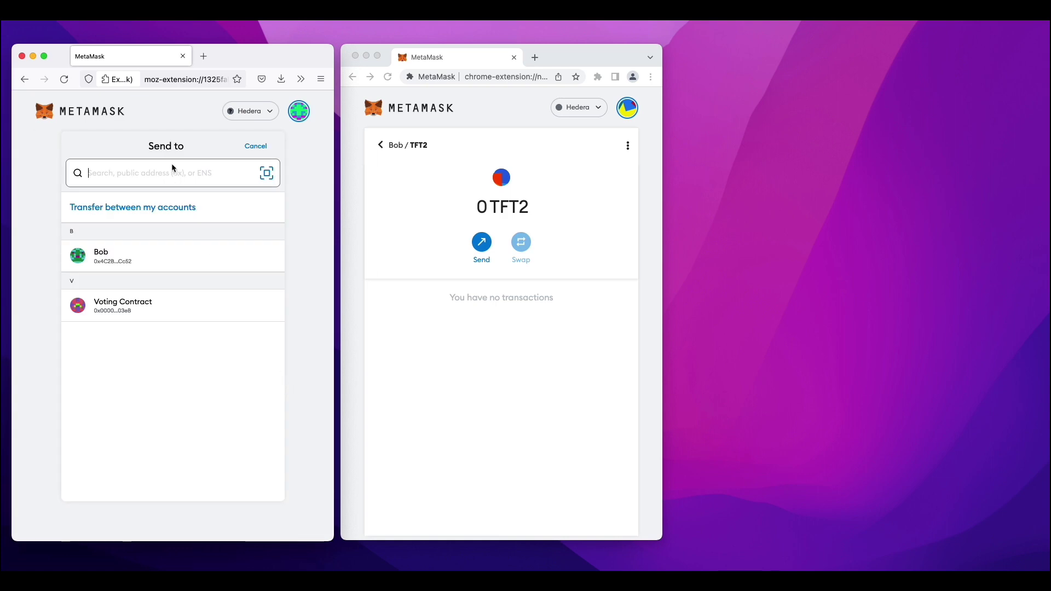
{"action": "left_click", "coordinate": [132, 257]}
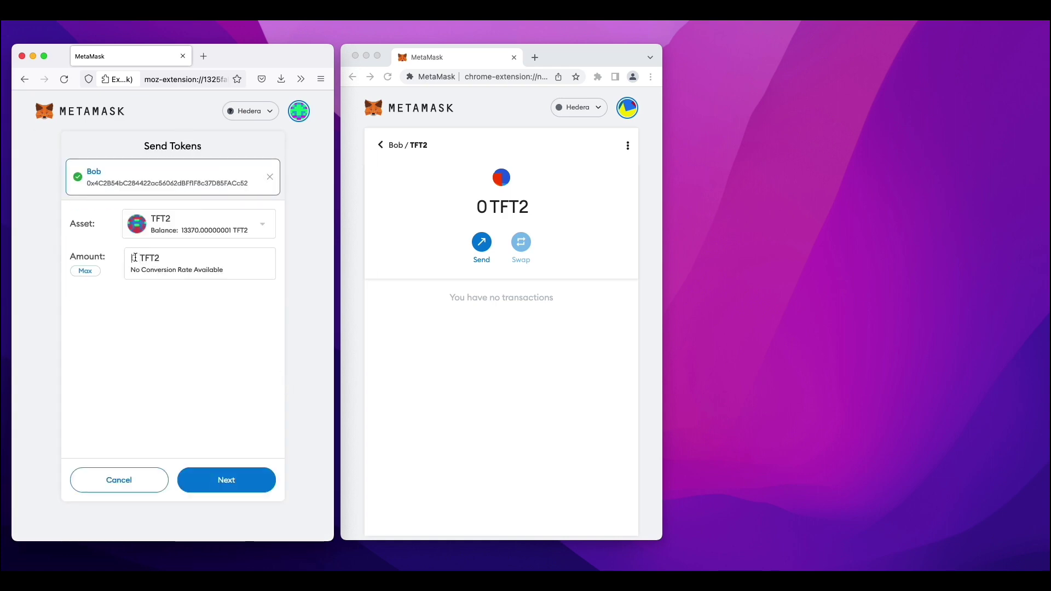
{"action": "type", "text": "1000"}
{"action": "left_click", "coordinate": [235, 479]}
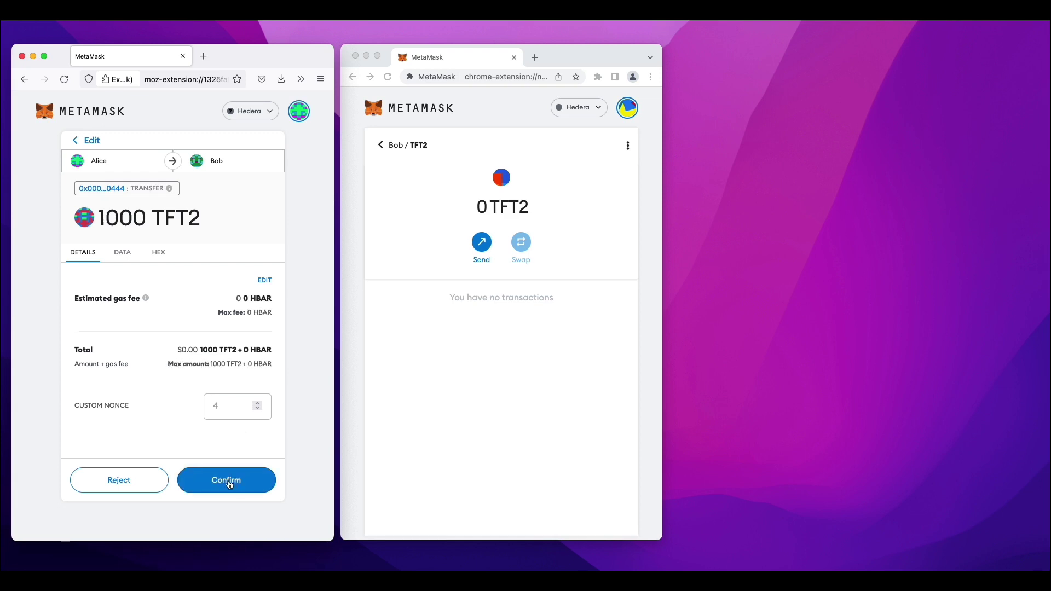
{"action": "left_click", "coordinate": [228, 481]}
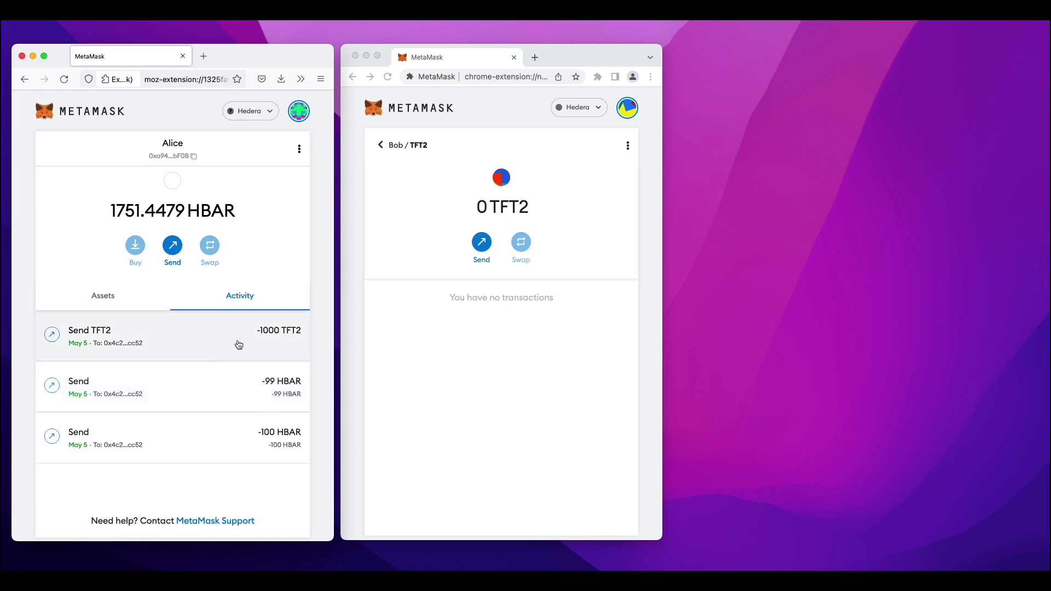
{"action": "left_click", "coordinate": [120, 300]}
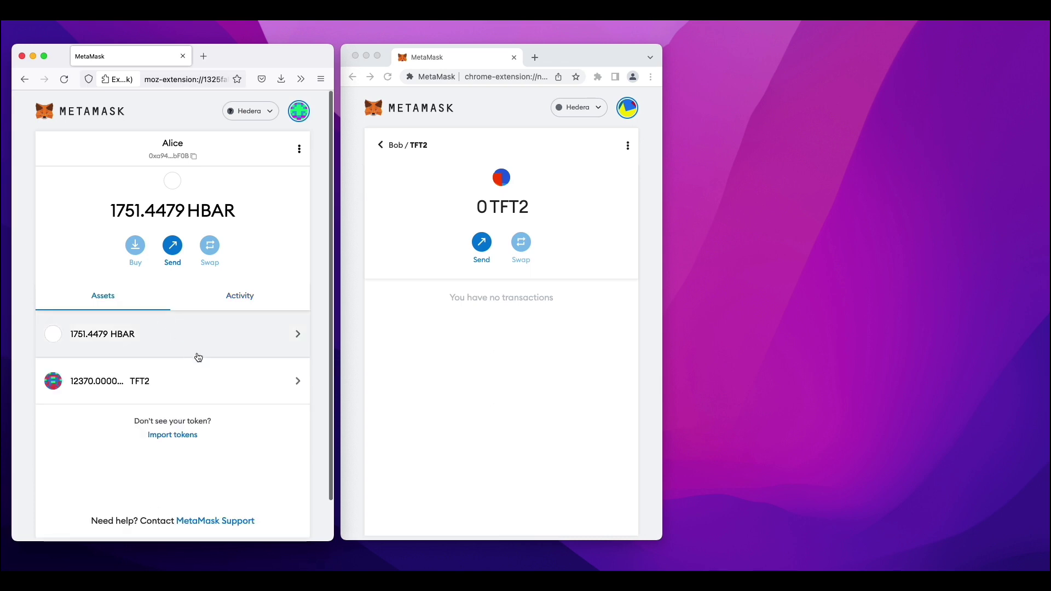
{"action": "mouse_move", "coordinate": [92, 392]}
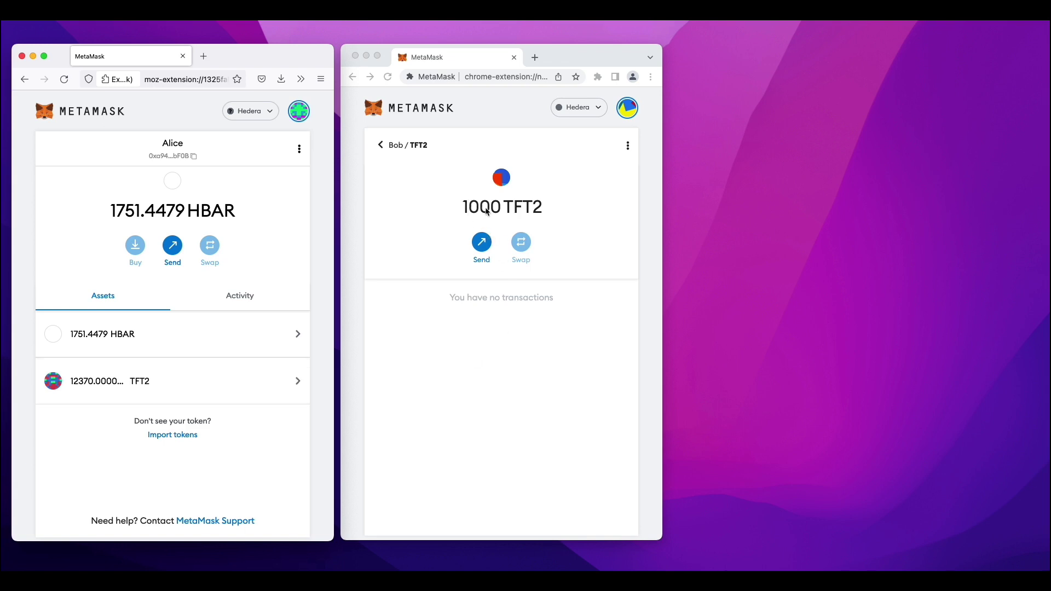
- Put Bob's wallet away and widen Alice's browser window
{"action": "left_click", "coordinate": [550, 322]}
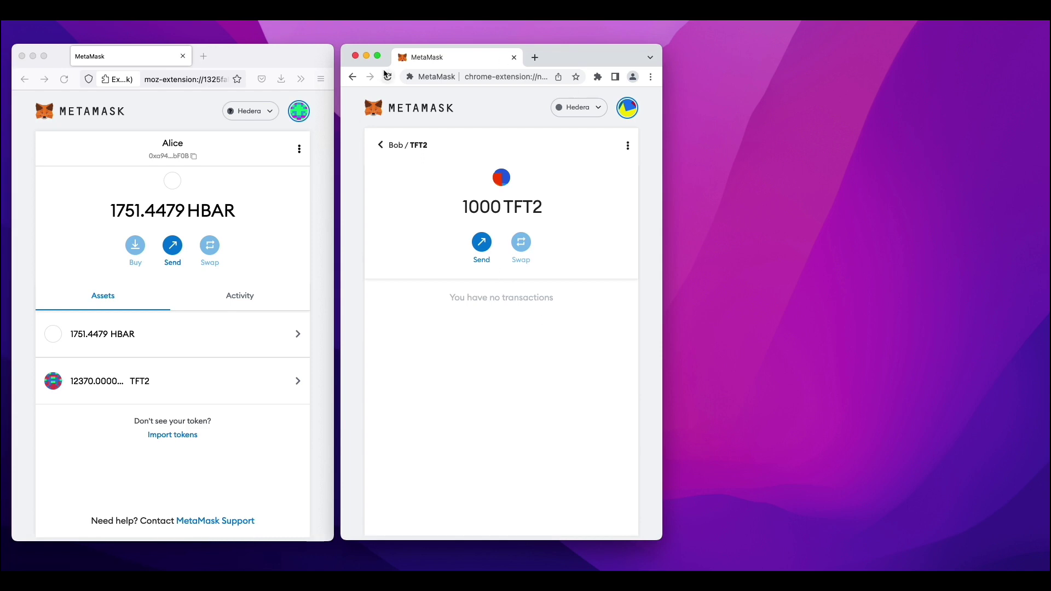
{"action": "left_click", "coordinate": [366, 57]}
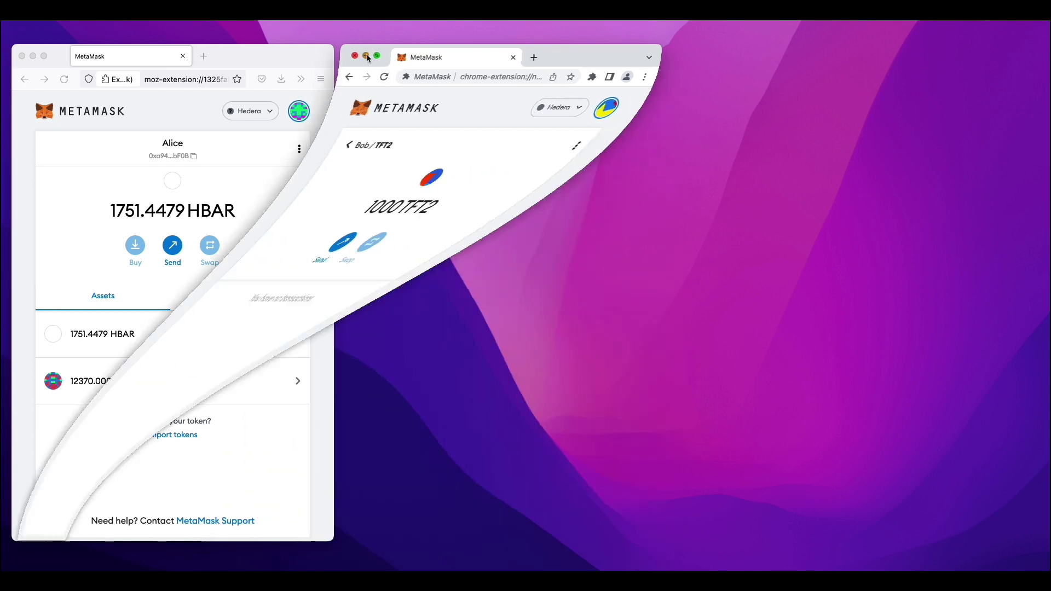
{"action": "left_click", "coordinate": [294, 51]}
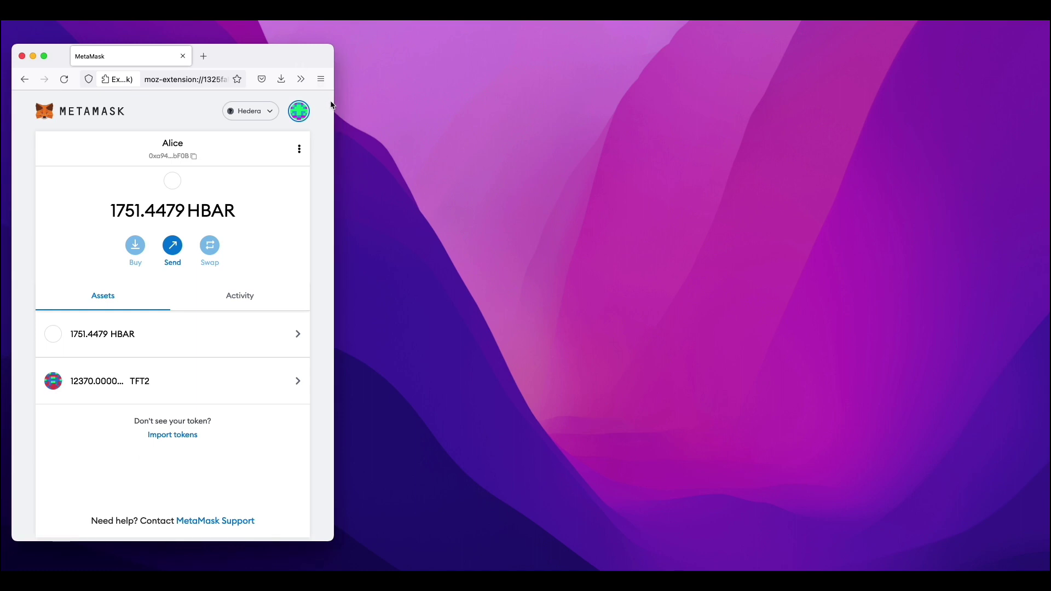
{"action": "left_click_drag", "start_coordinate": [333, 105], "coordinate": [707, 180]}
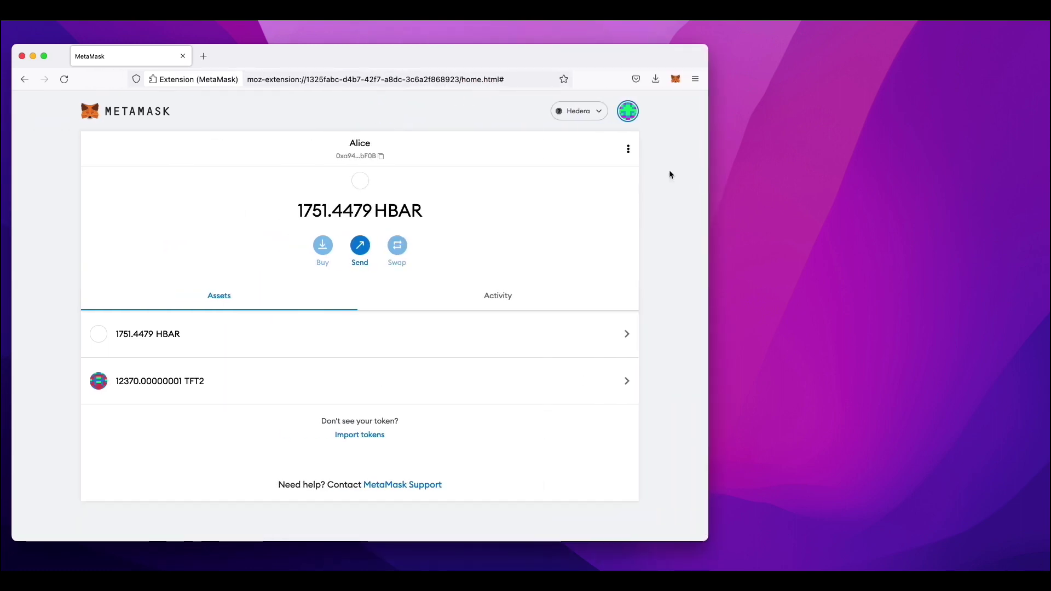
- Load the Voting Ethereum DApp in a new tab and close the MetaMask tab
{"action": "left_click", "coordinate": [205, 56]}
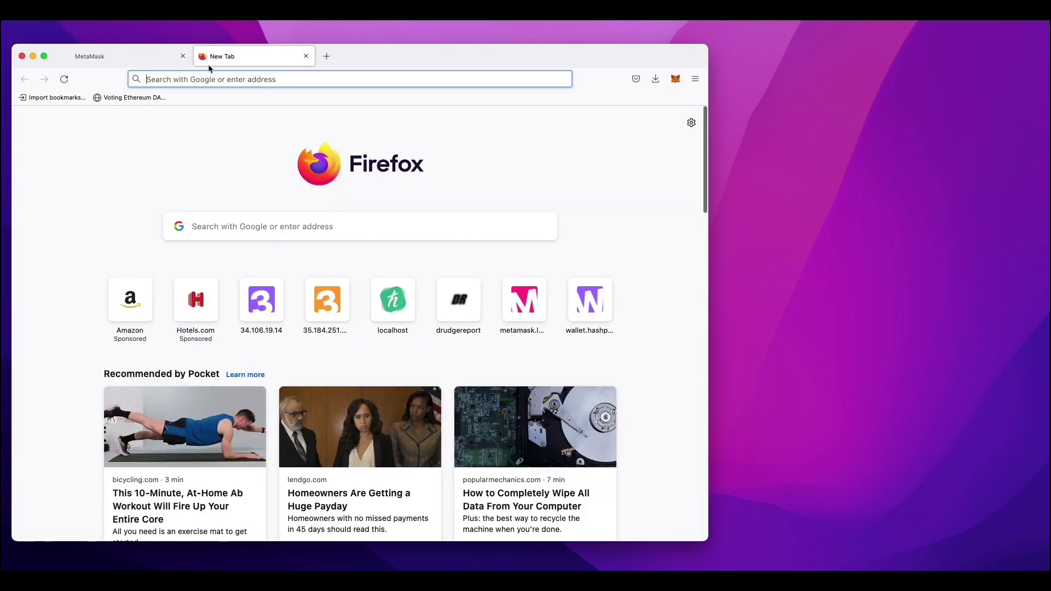
{"action": "left_click", "coordinate": [147, 98]}
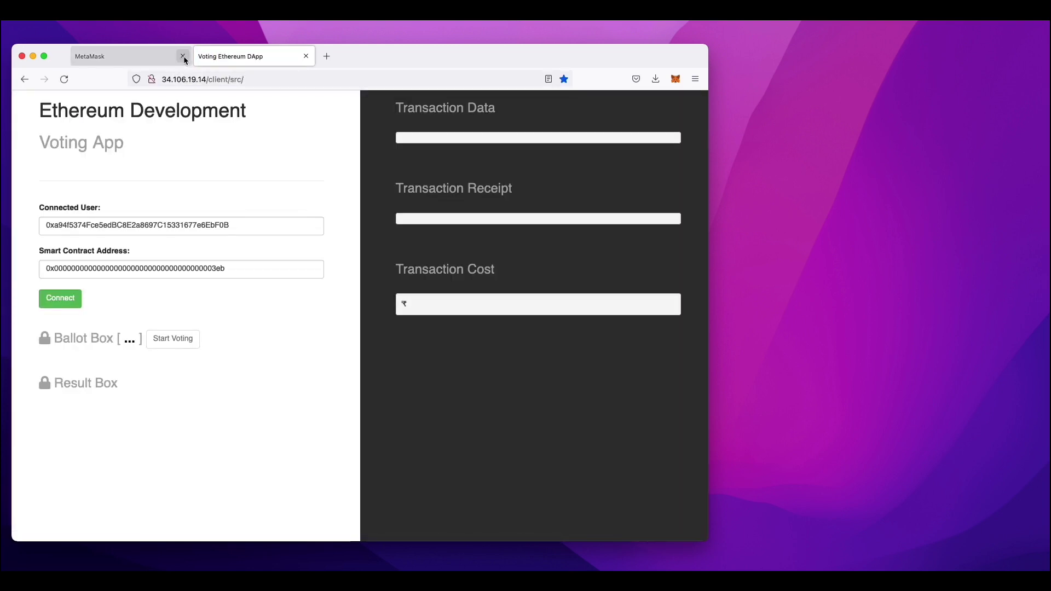
{"action": "left_click", "coordinate": [183, 56]}
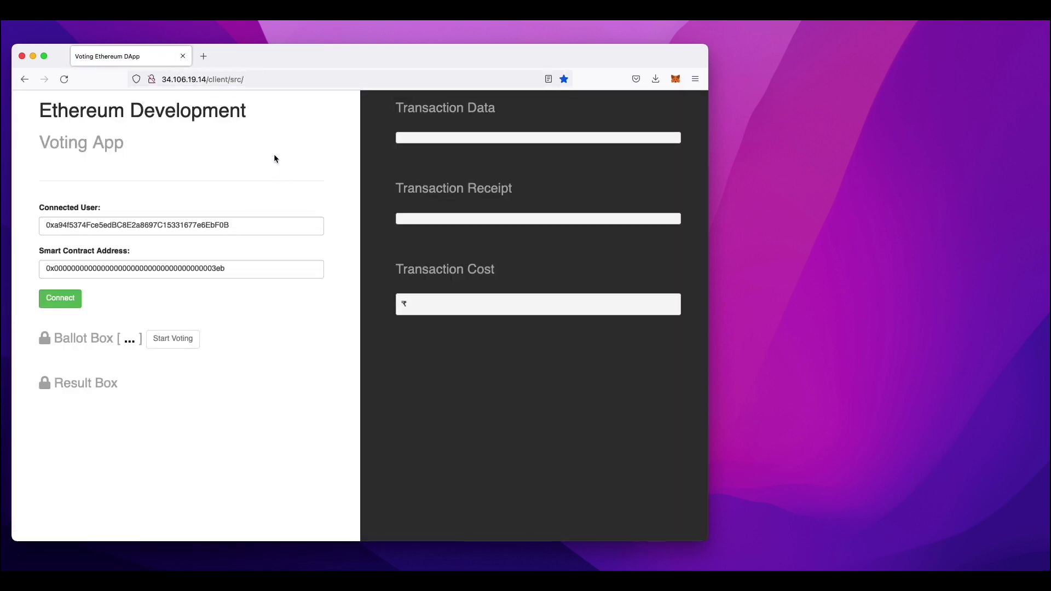
{"action": "left_click_drag", "start_coordinate": [372, 50], "coordinate": [533, 57]}
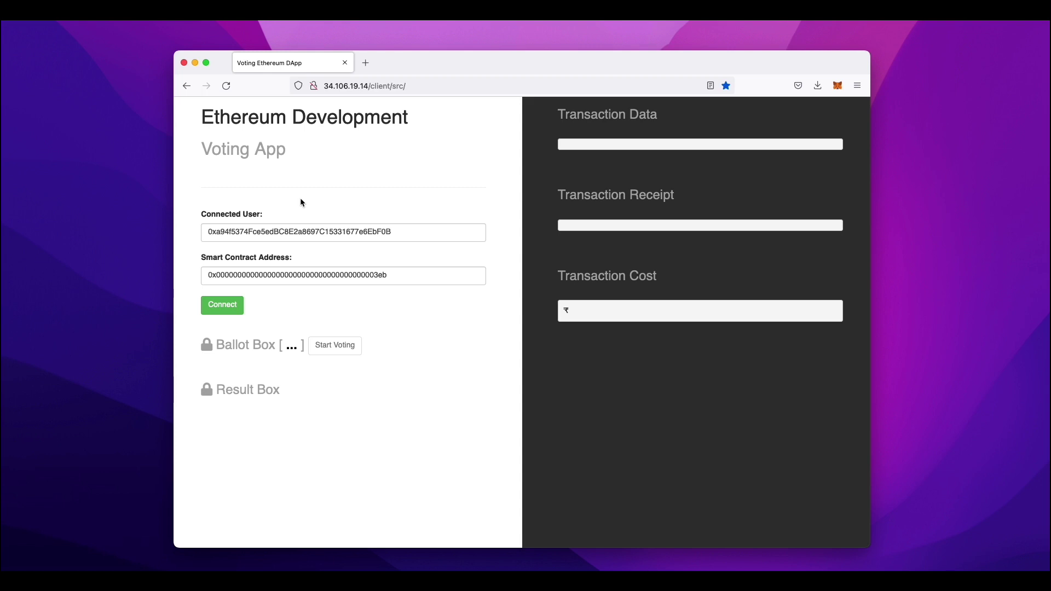
- Connect to the voting contract and submit Start Voting, approving it in MetaMask
{"action": "left_click", "coordinate": [224, 305]}
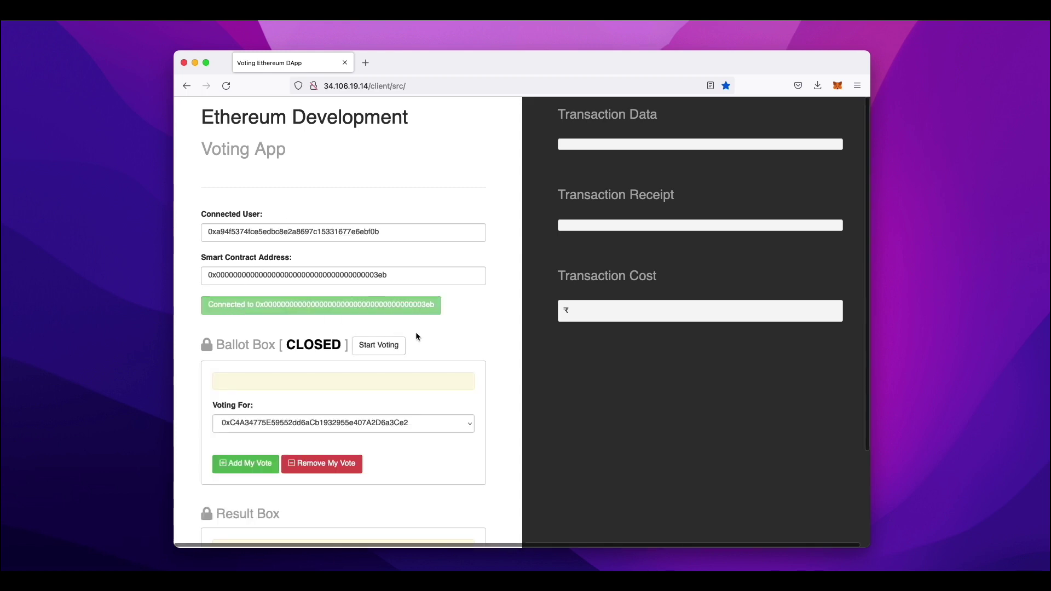
{"action": "scroll", "coordinate": [416, 336], "scroll_direction": "down", "scroll_amount": 2}
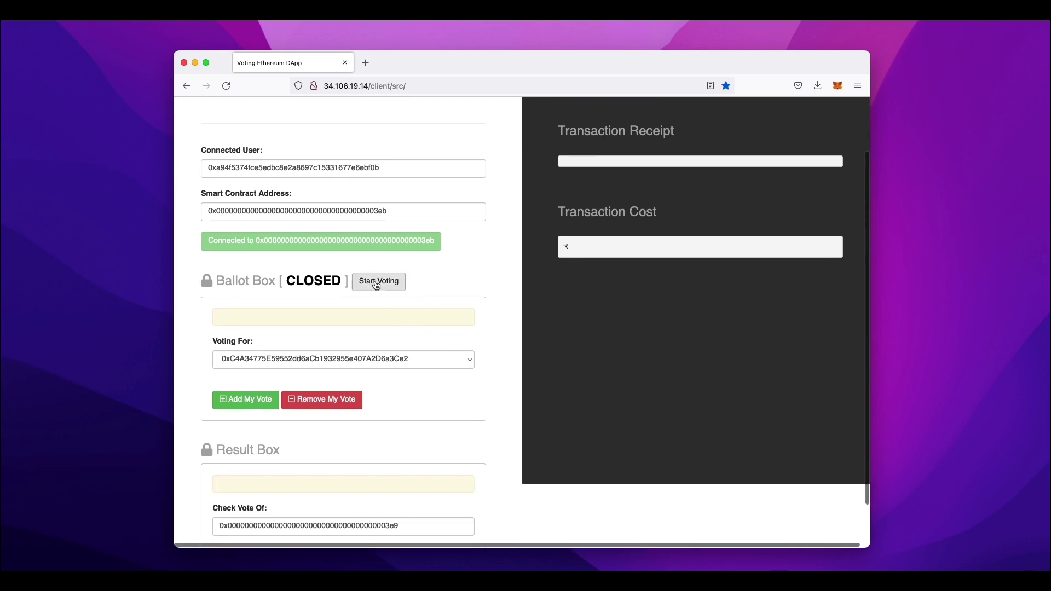
{"action": "left_click", "coordinate": [377, 281]}
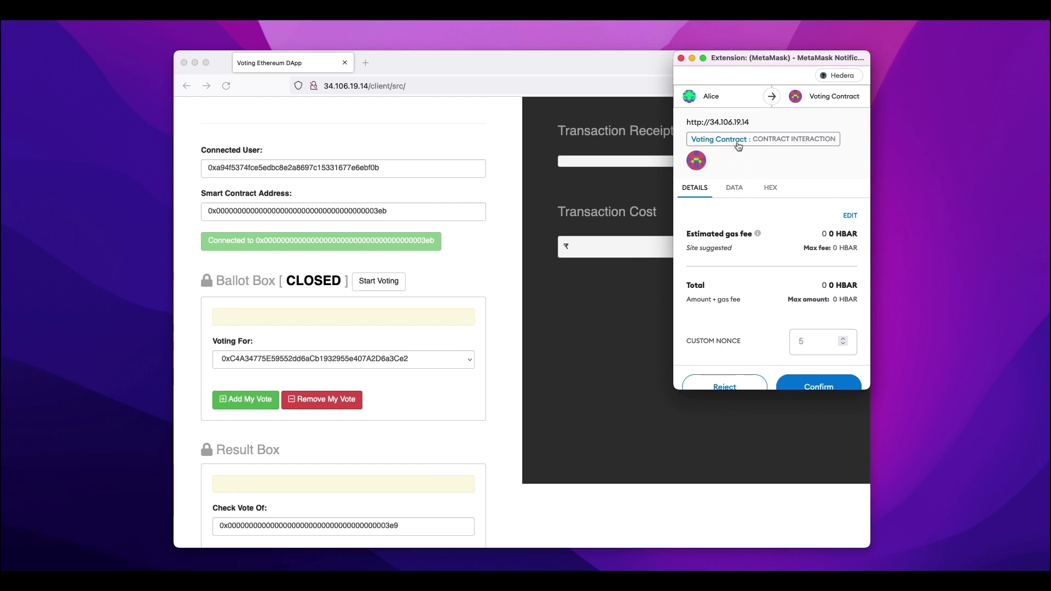
{"action": "left_click", "coordinate": [807, 378]}
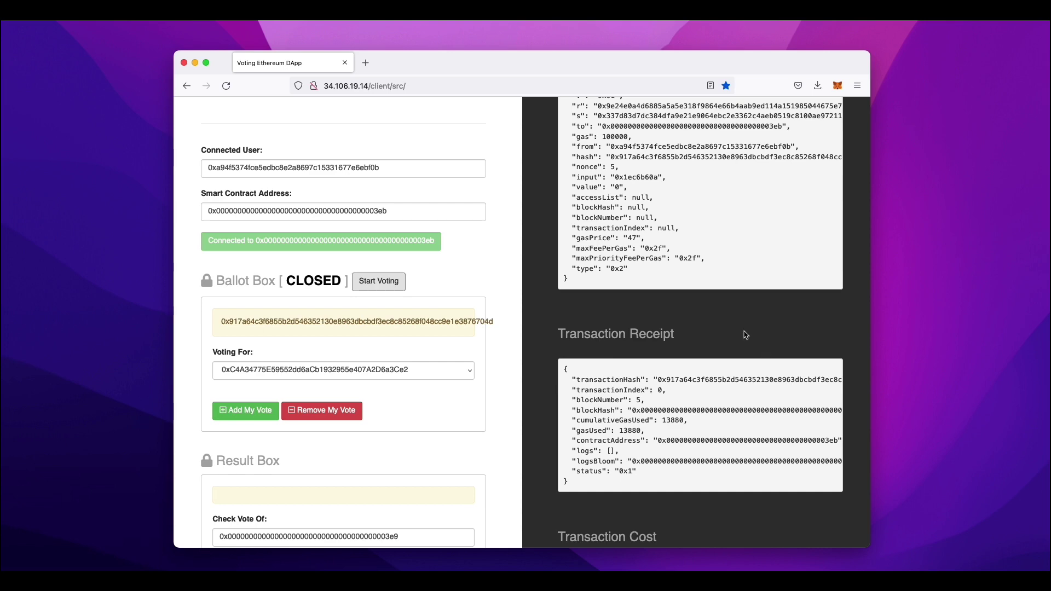
- Check that the start-voting transaction receipt shows status 0x1
{"action": "scroll", "coordinate": [756, 345], "scroll_direction": "up", "scroll_amount": 3}
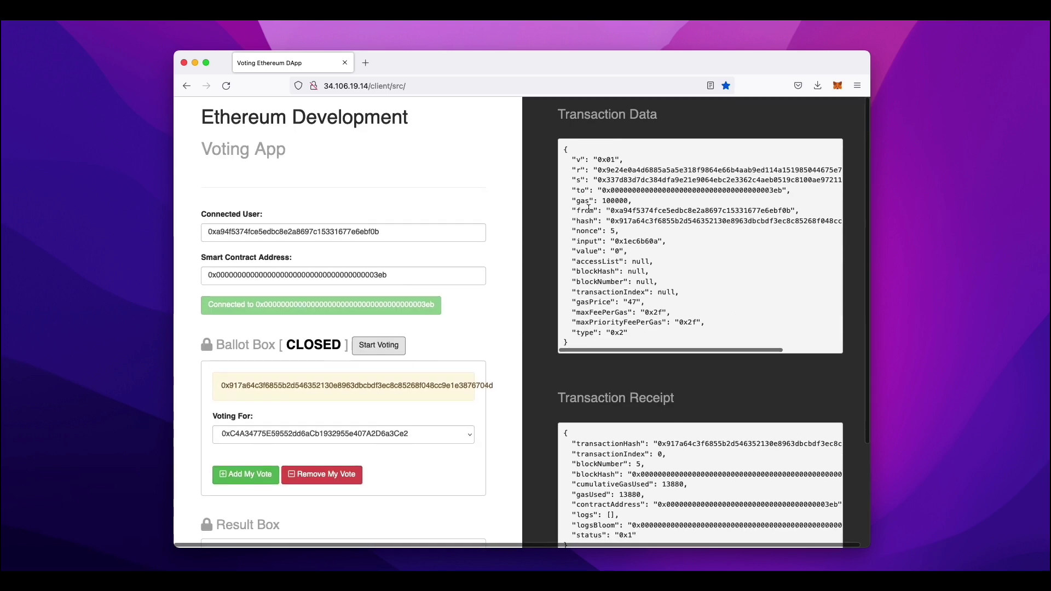
{"action": "scroll", "coordinate": [604, 359], "scroll_direction": "down", "scroll_amount": 2}
{"action": "scroll", "coordinate": [604, 359], "scroll_direction": "down", "scroll_amount": 2}
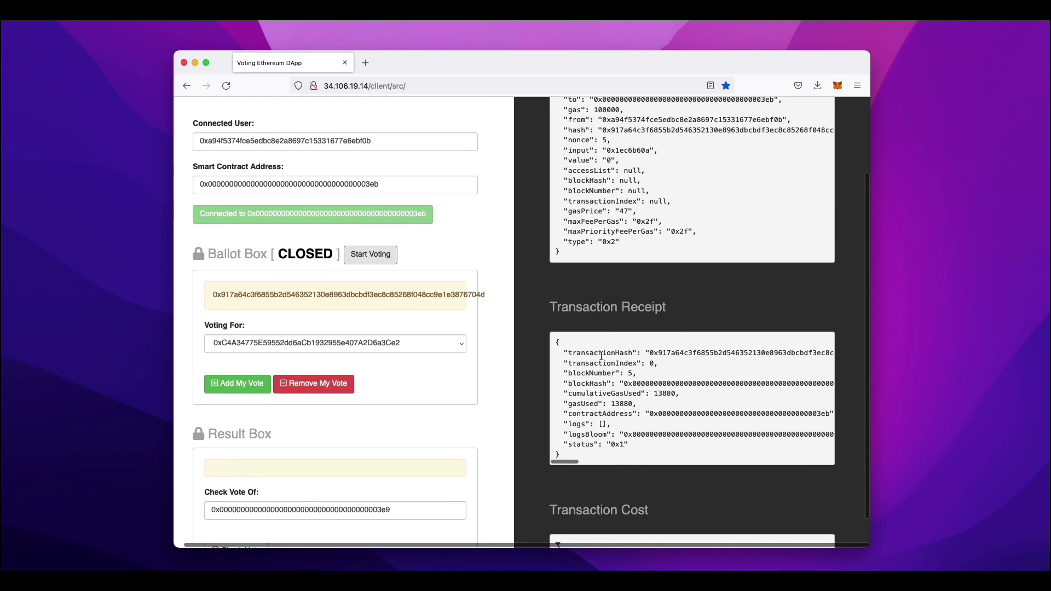
{"action": "double_click", "coordinate": [617, 444]}
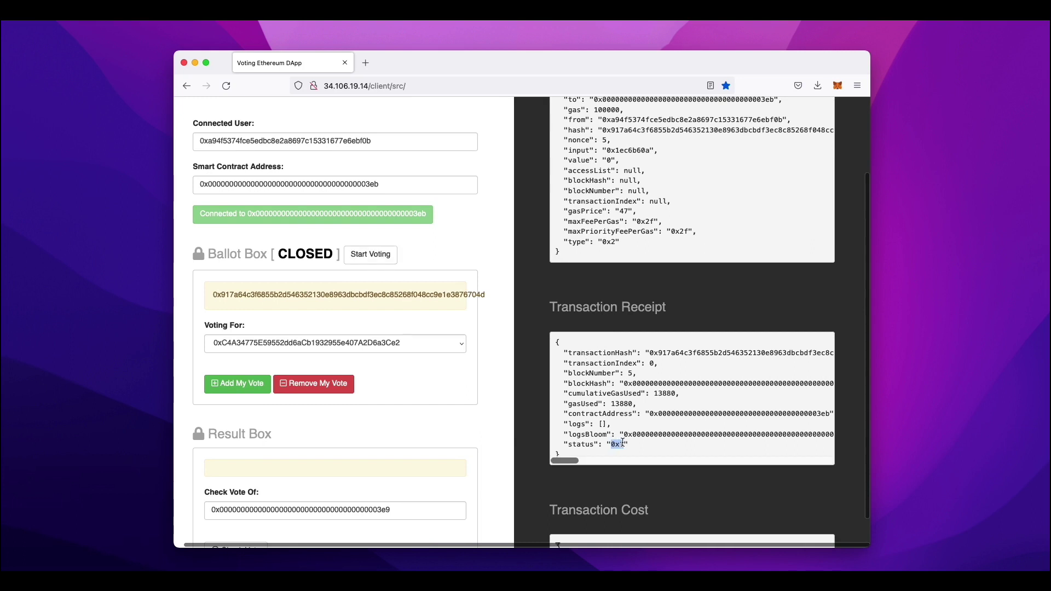
{"action": "left_click", "coordinate": [549, 420]}
- Check the current vote, then vote for the chosen candidate address and approve it in MetaMask
{"action": "scroll", "coordinate": [341, 390], "scroll_direction": "down", "scroll_amount": 2}
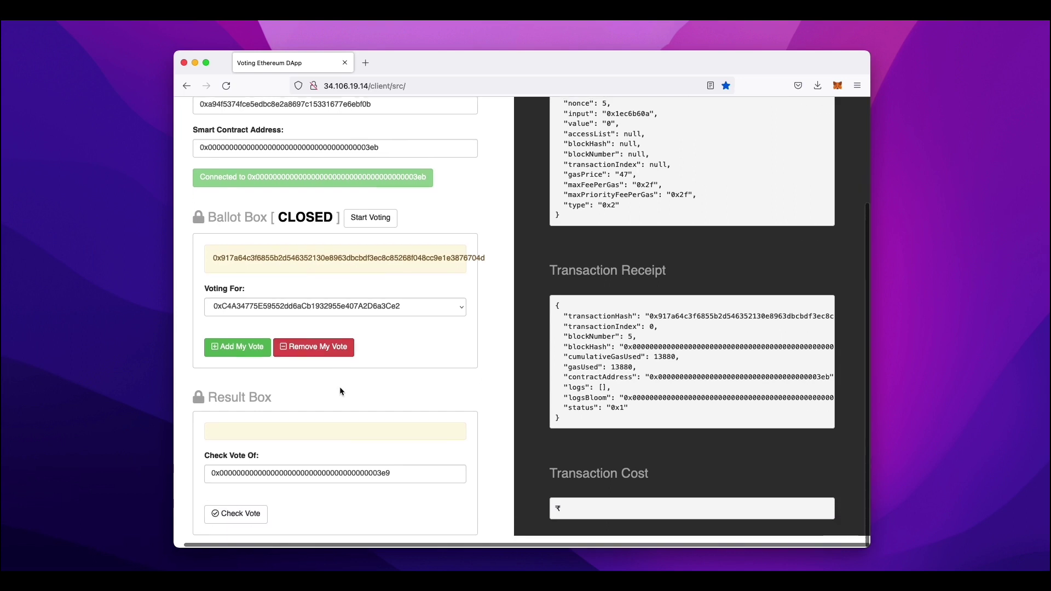
{"action": "left_click", "coordinate": [248, 523]}
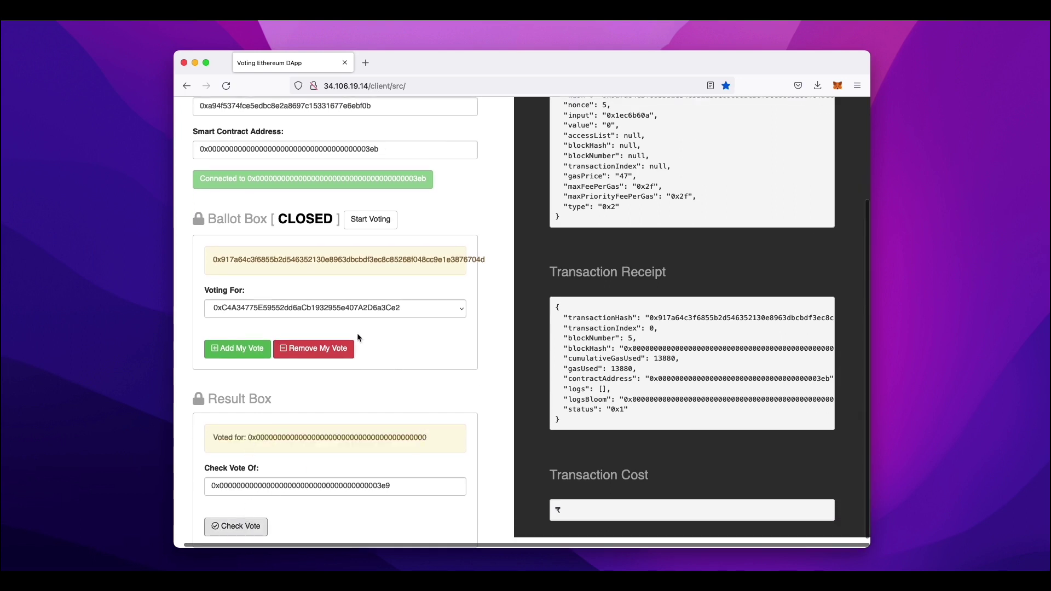
{"action": "left_click", "coordinate": [288, 308]}
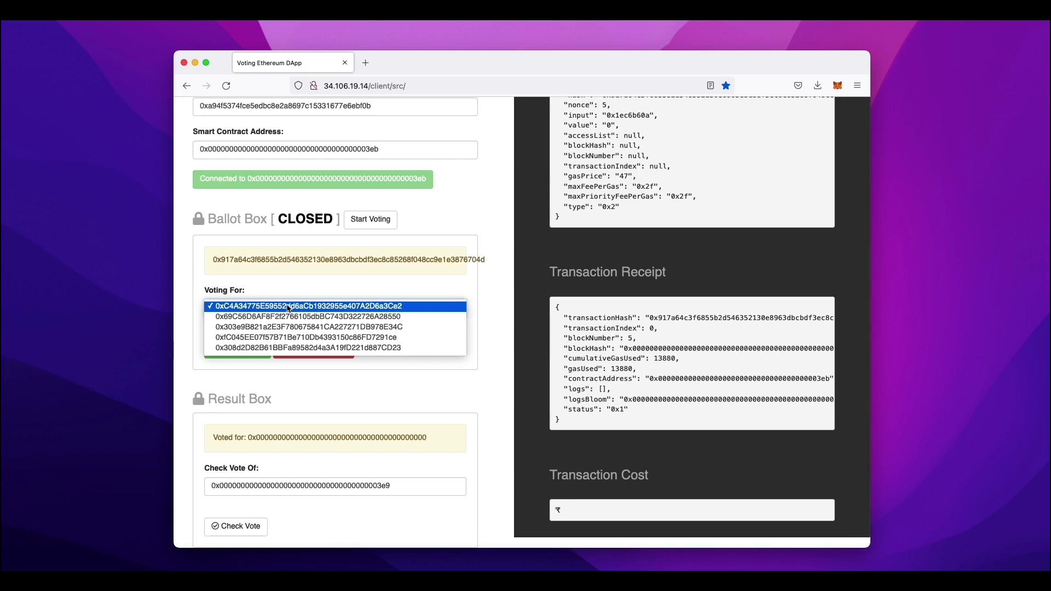
{"action": "left_click", "coordinate": [282, 338]}
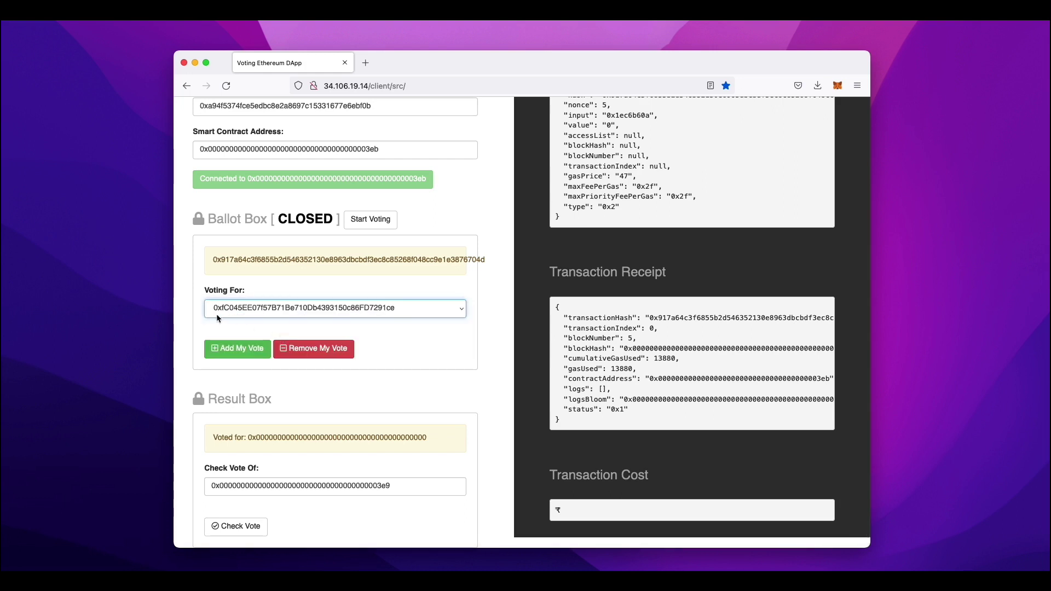
{"action": "left_click", "coordinate": [252, 346]}
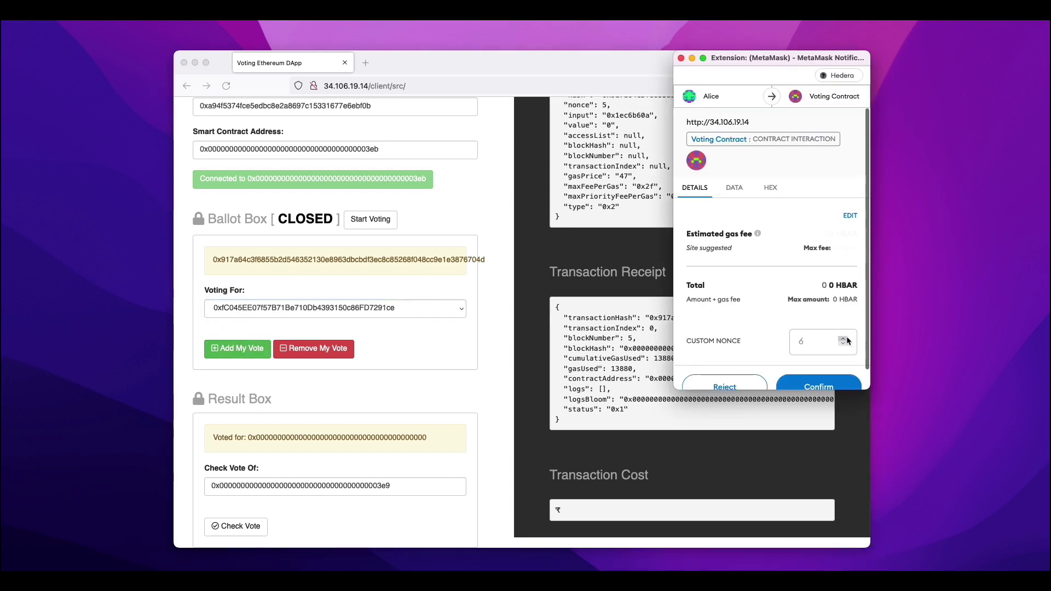
{"action": "scroll", "coordinate": [846, 336], "scroll_direction": "down", "scroll_amount": 1}
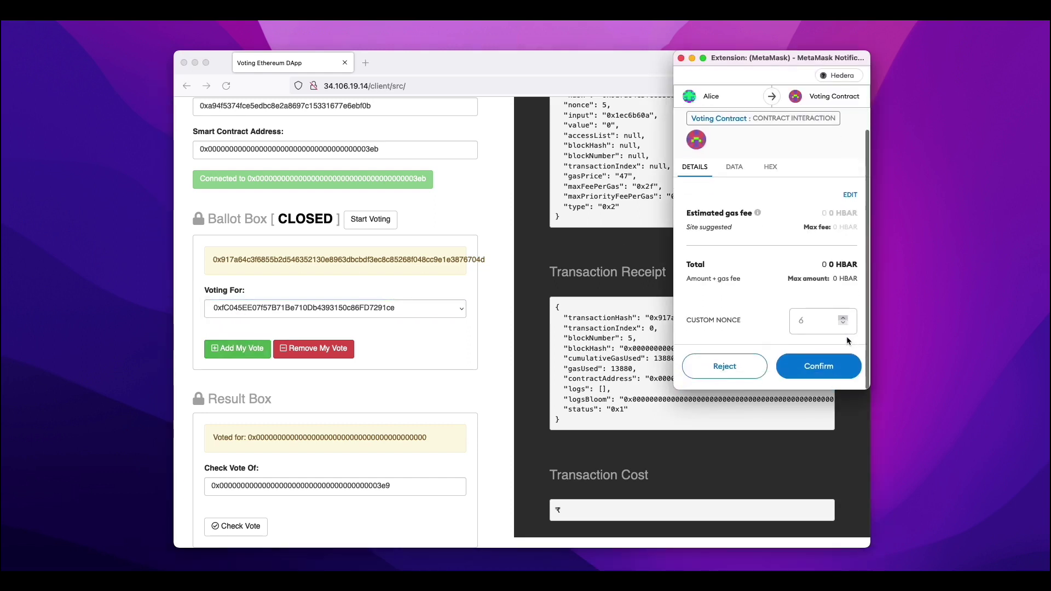
{"action": "left_click", "coordinate": [829, 370]}
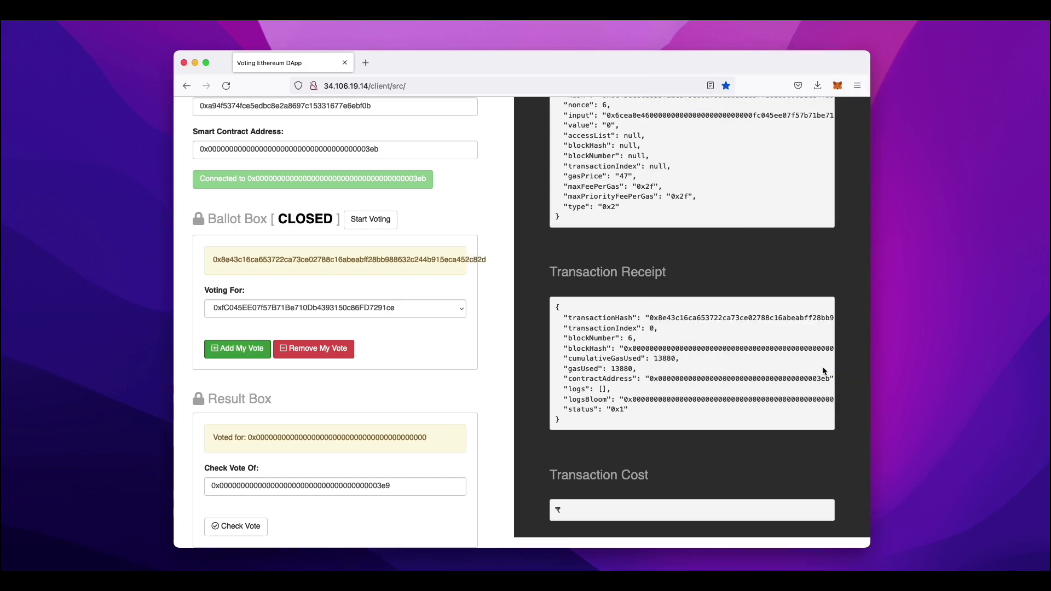
{"action": "scroll", "coordinate": [455, 370], "scroll_direction": "down", "scroll_amount": 1}
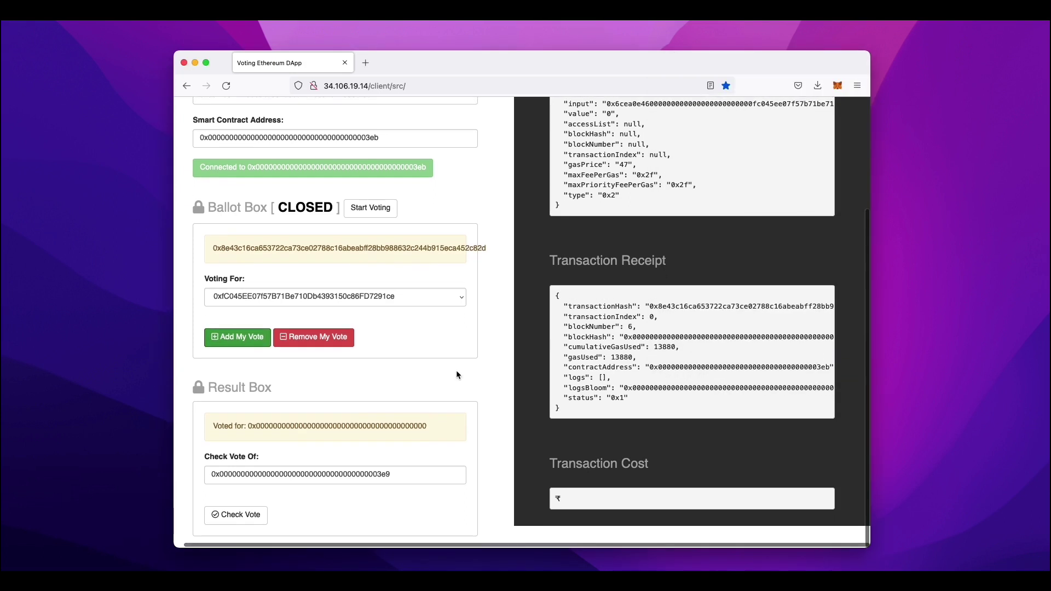
- Confirm the recorded vote, remove it via MetaMask, and recheck to see the zero address
{"action": "left_click", "coordinate": [235, 515]}
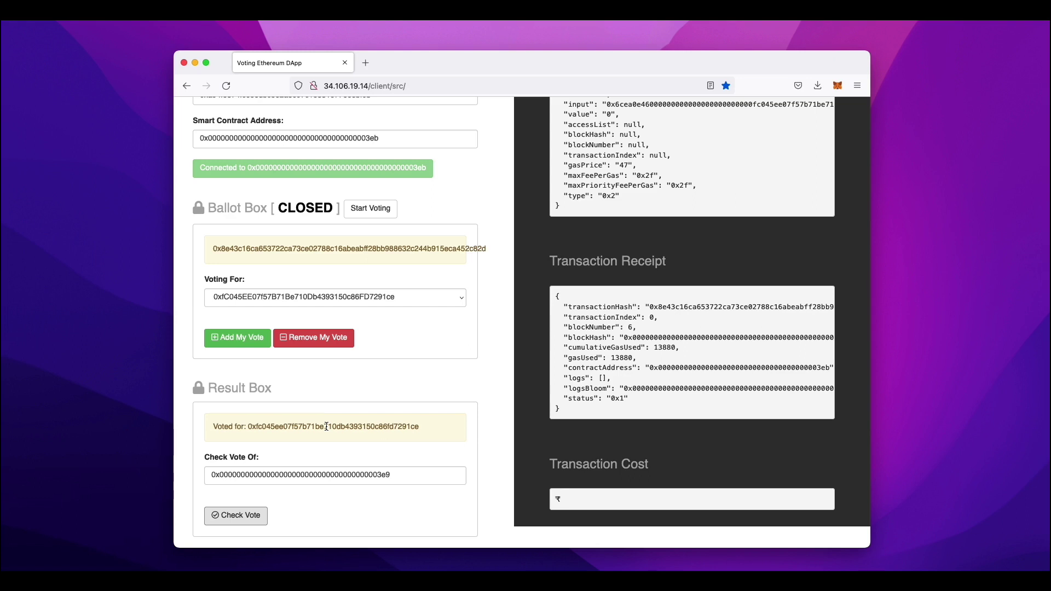
{"action": "left_click", "coordinate": [314, 340]}
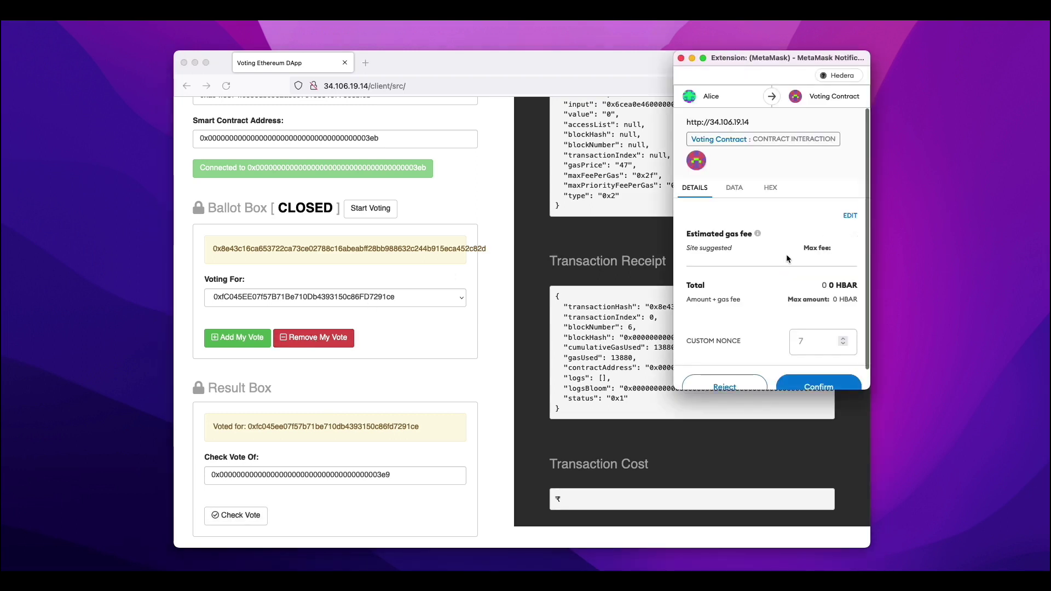
{"action": "left_click", "coordinate": [816, 382]}
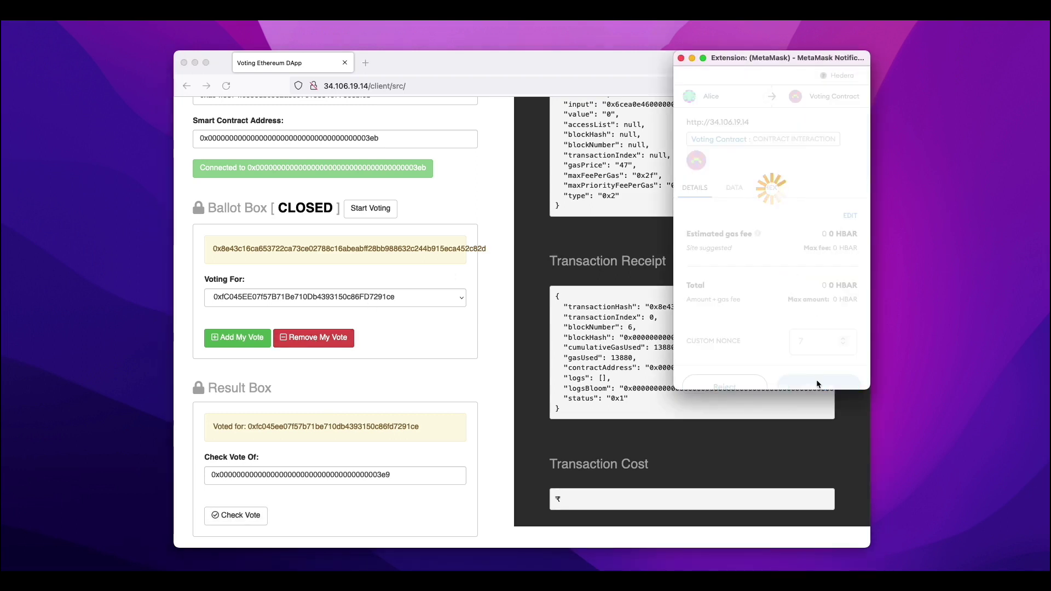
{"action": "left_click", "coordinate": [234, 516]}
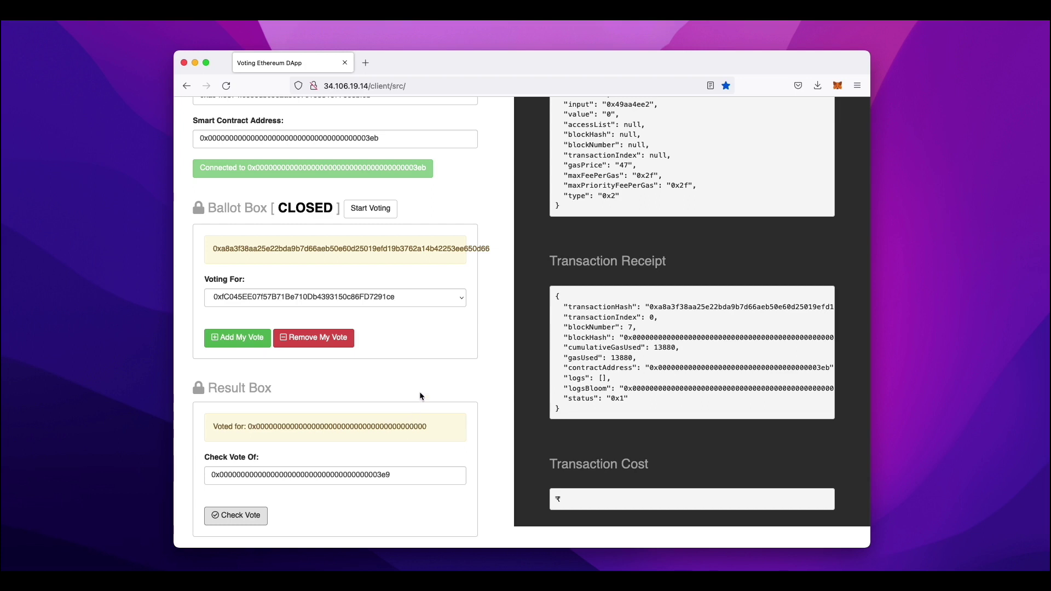
- Vote for the second candidate address in Voting For and approve it in MetaMask
{"action": "scroll", "coordinate": [421, 396], "scroll_direction": "up", "scroll_amount": 1}
{"action": "scroll", "coordinate": [420, 396], "scroll_direction": "up", "scroll_amount": 5}
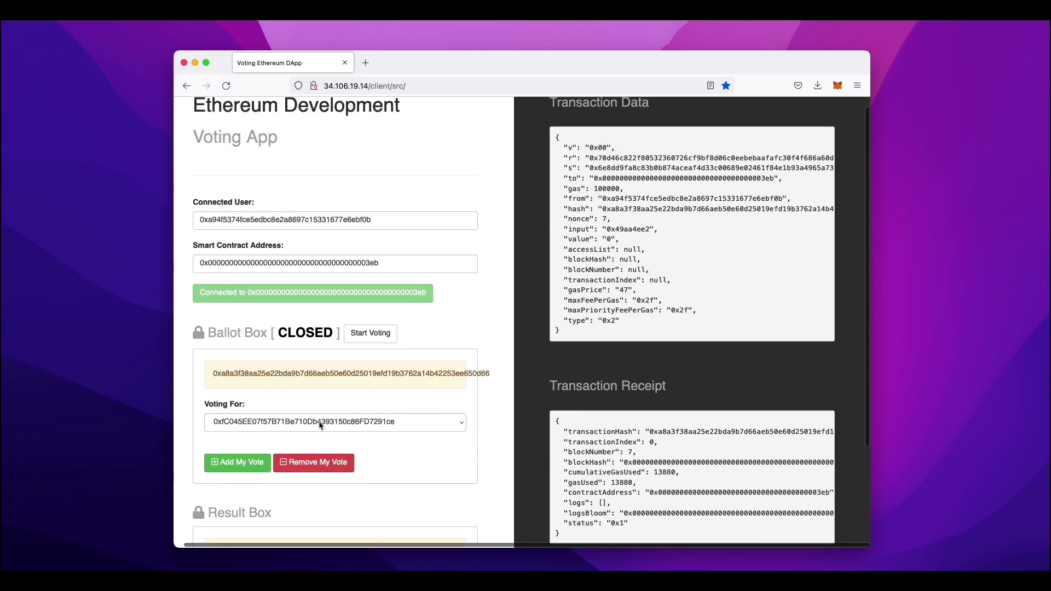
{"action": "left_click", "coordinate": [321, 425]}
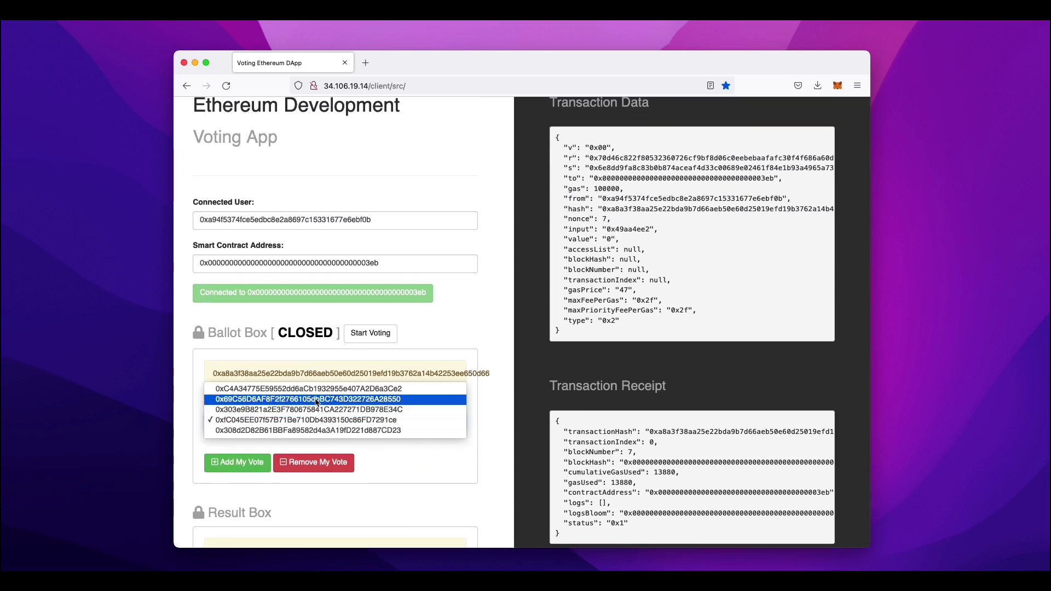
{"action": "left_click", "coordinate": [316, 400]}
{"action": "left_click", "coordinate": [238, 462]}
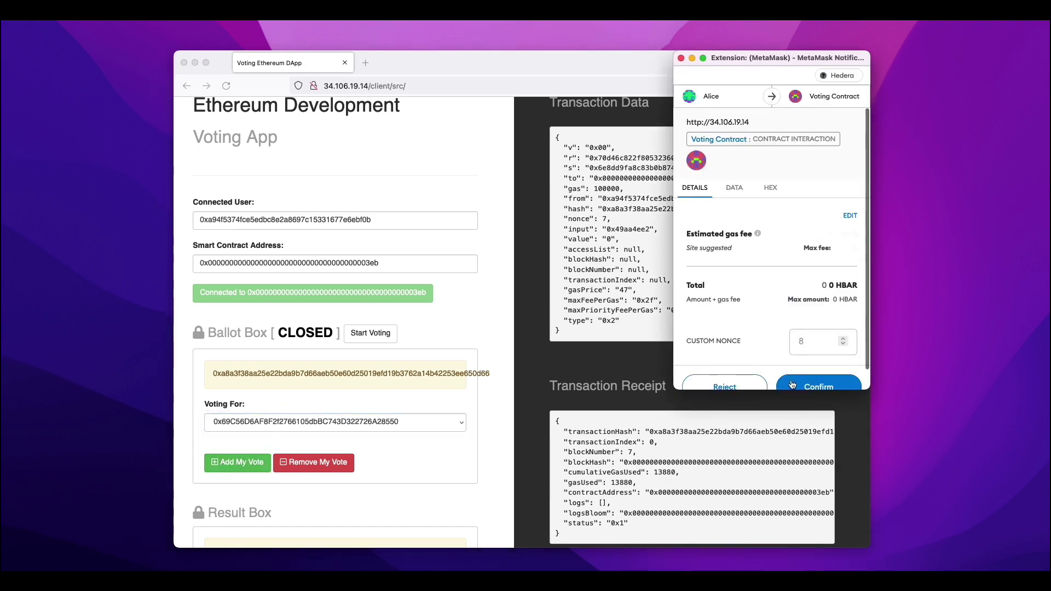
{"action": "left_click", "coordinate": [791, 385]}
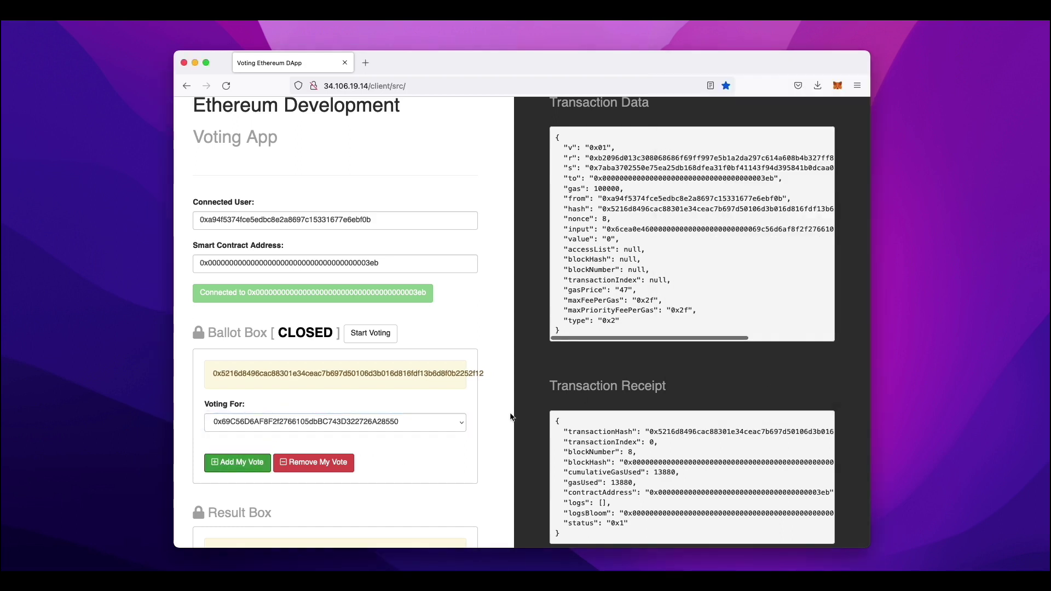
- Verify the new vote's receipt shows status 0x1 and the check shows this candidate
{"action": "scroll", "coordinate": [463, 424], "scroll_direction": "down", "scroll_amount": 3}
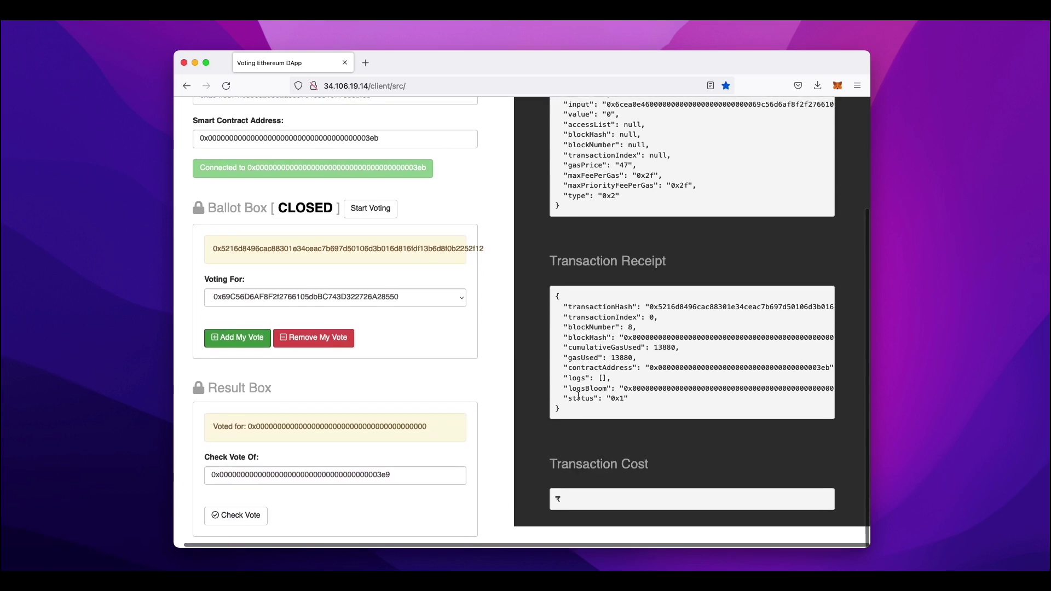
{"action": "double_click", "coordinate": [617, 398]}
{"action": "left_click", "coordinate": [608, 398]}
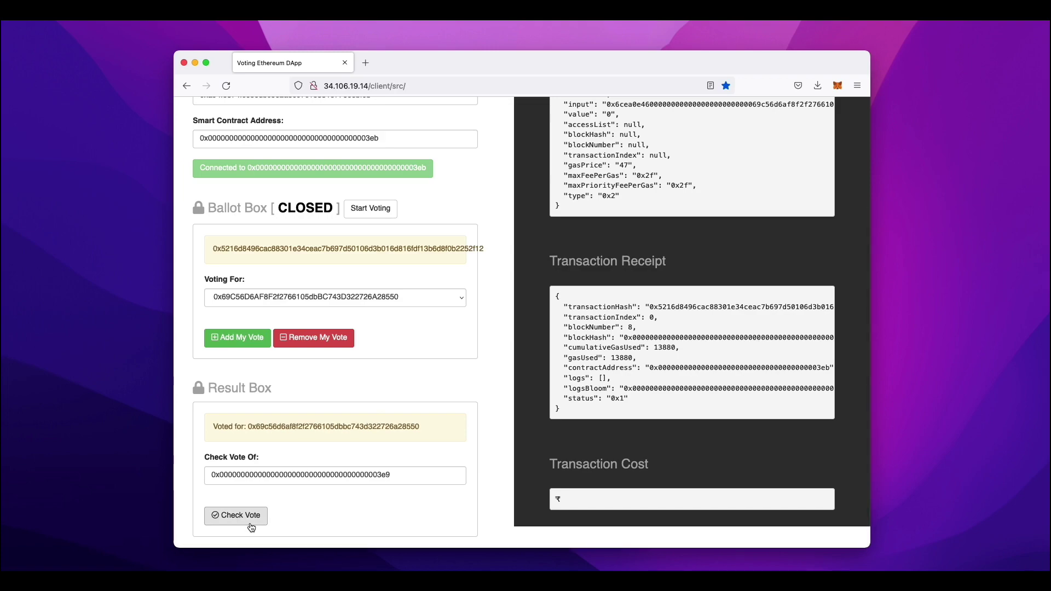